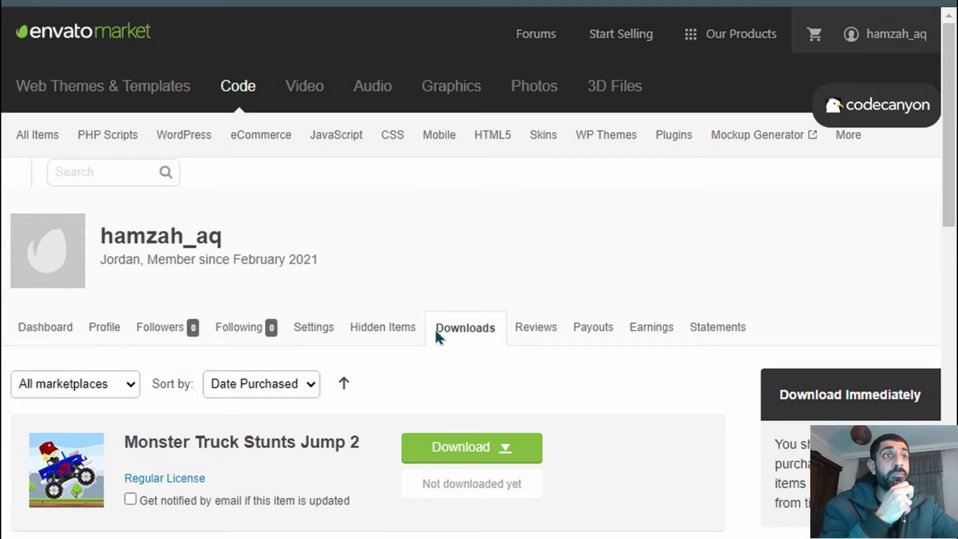
Step: Download the PDF license certificate and purchase code for Monster Truck Stunts Jump 2, open the download and dismiss the WinRAR purchase notice
scroll(434, 335, down, 4)
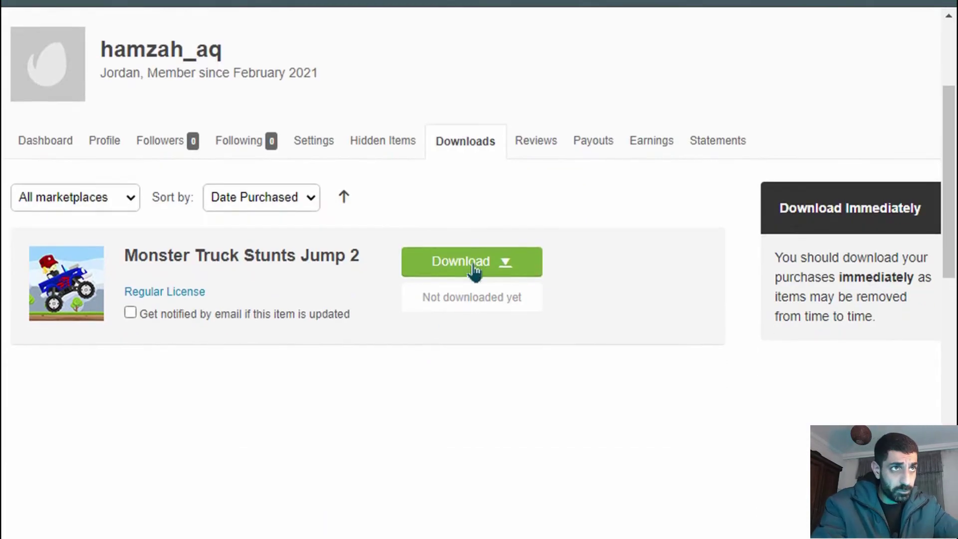
click(473, 270)
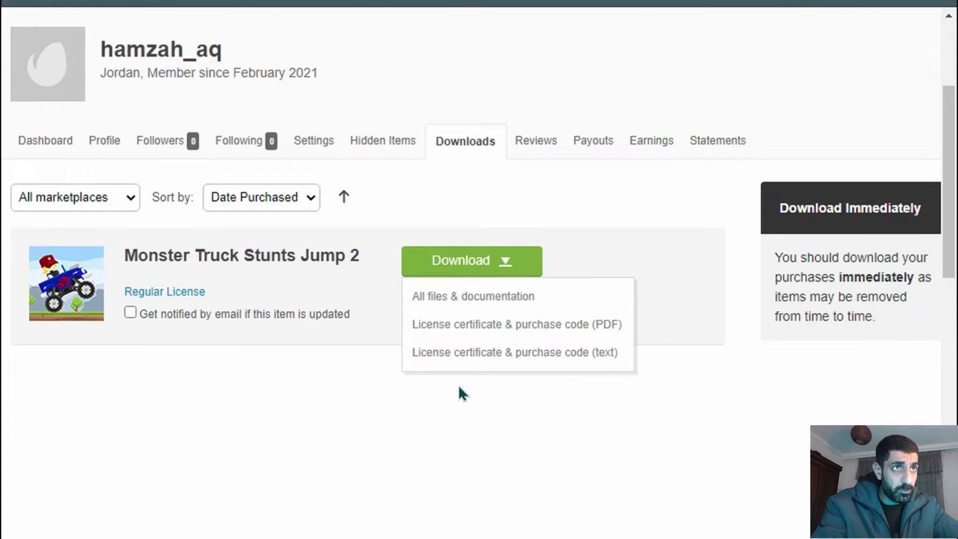
click(448, 334)
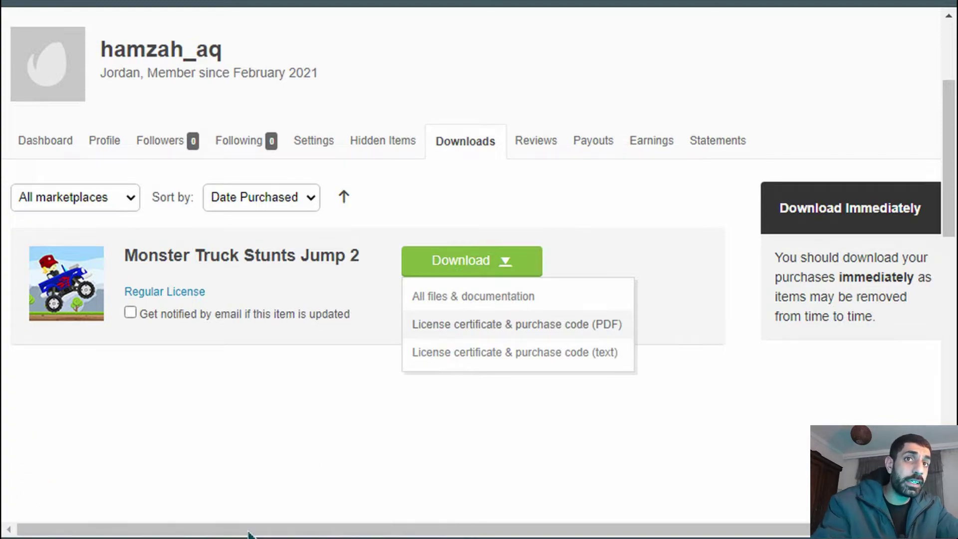
right_click(219, 534)
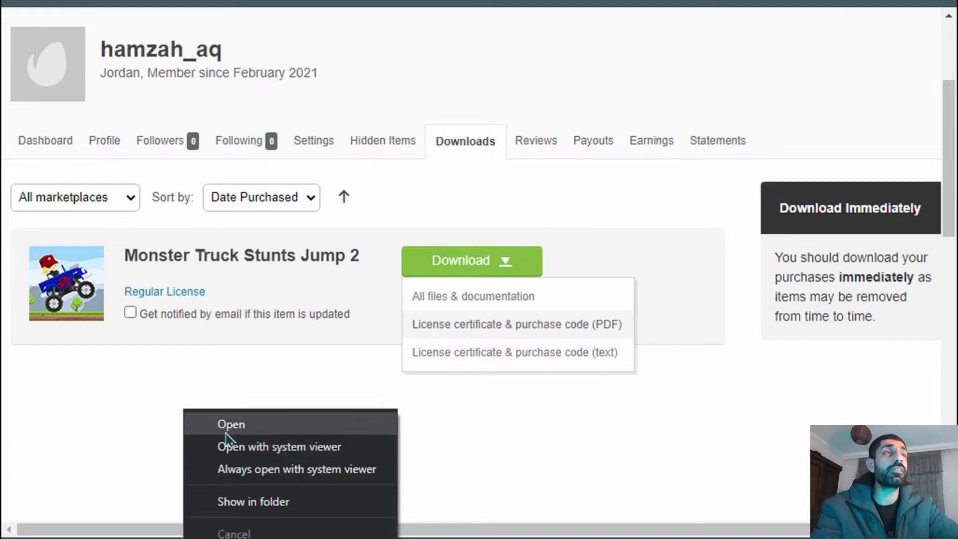
click(222, 443)
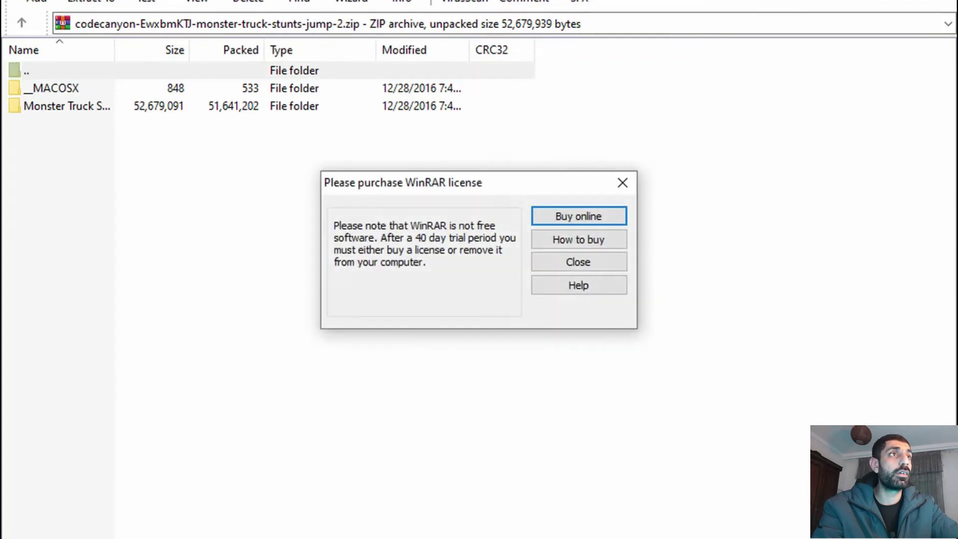
click(594, 266)
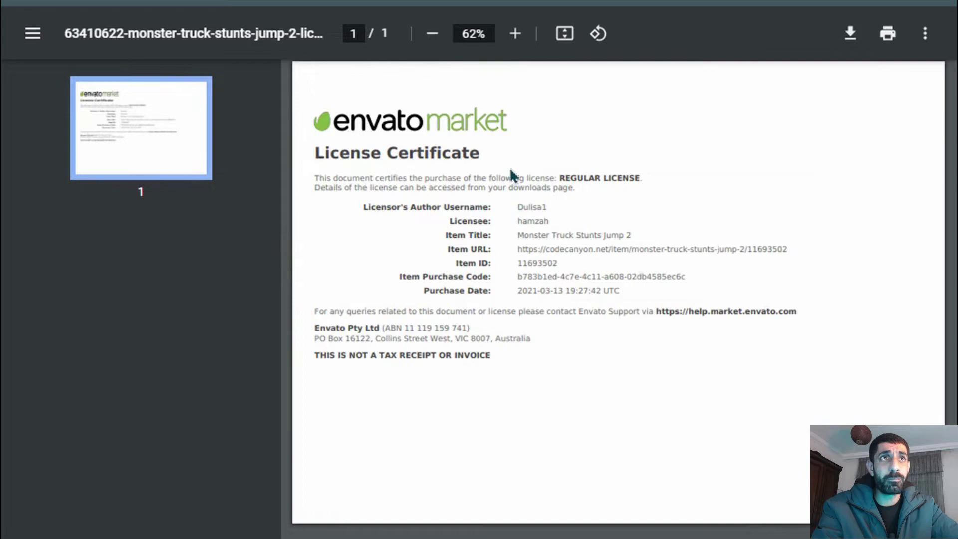
Step: Examine the license certificate's heading and its license details, highlighting the Item Title entry
drag(486, 154, 302, 156)
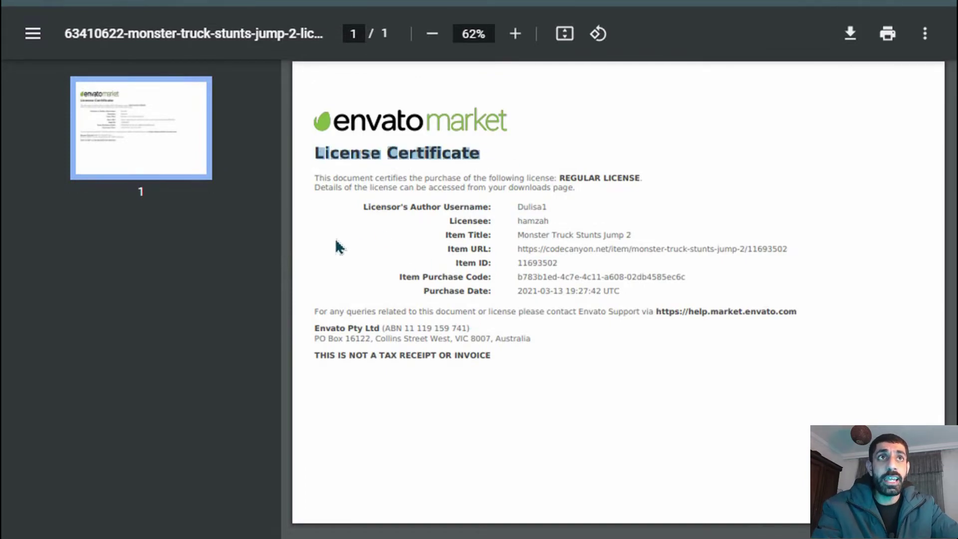
click(348, 231)
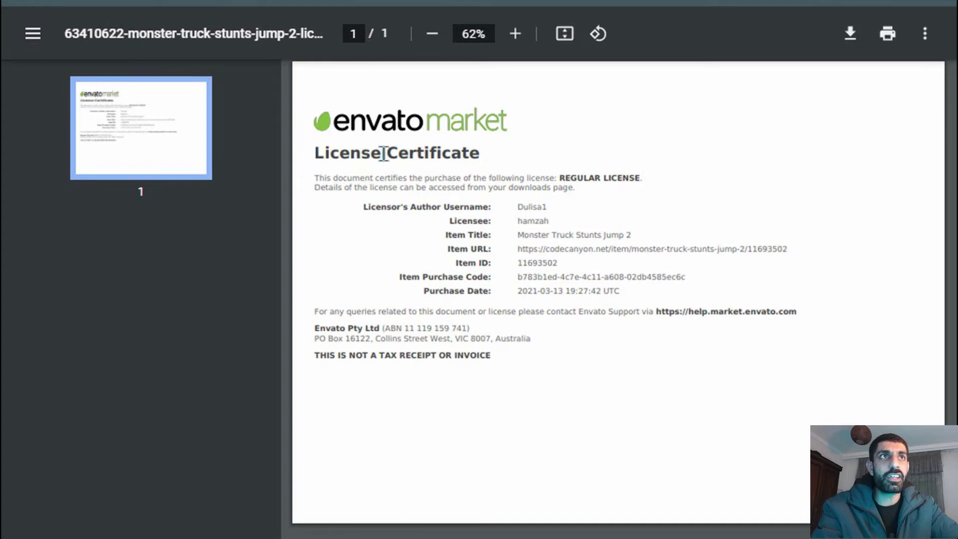
drag(383, 153, 690, 280)
drag(543, 221, 441, 236)
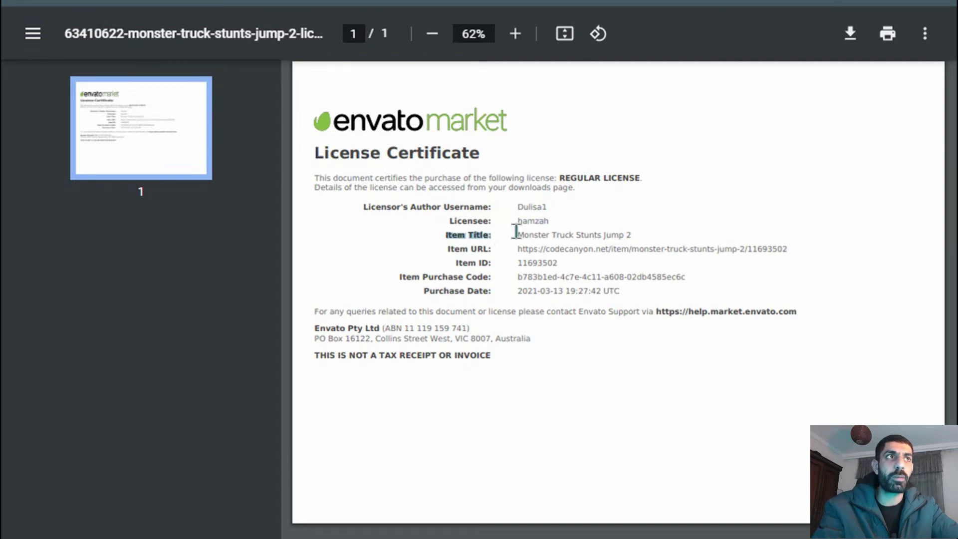
drag(517, 233, 611, 235)
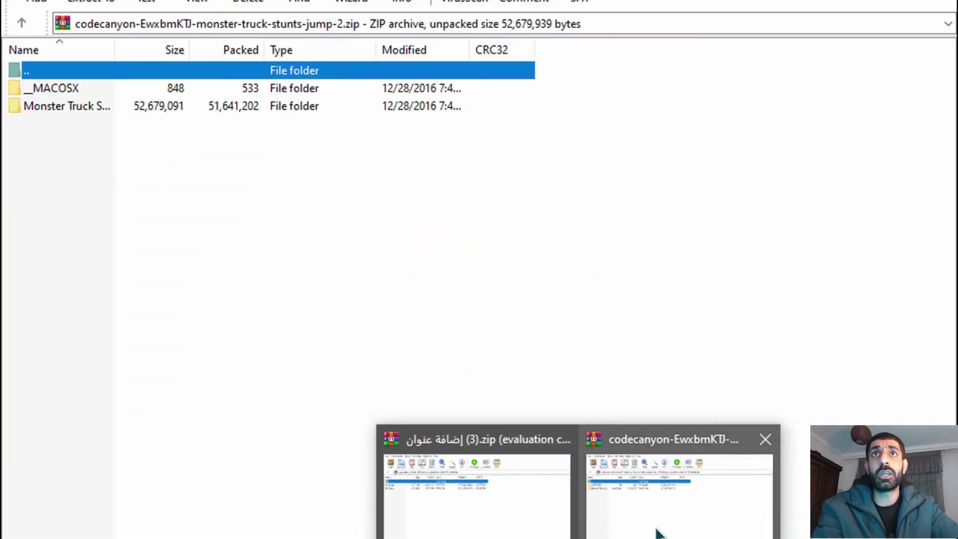
Step: Switch to WinRAR and browse the Monster Truck folder inside __MACOSX in the codecanyon archive
click(657, 530)
double_click(66, 87)
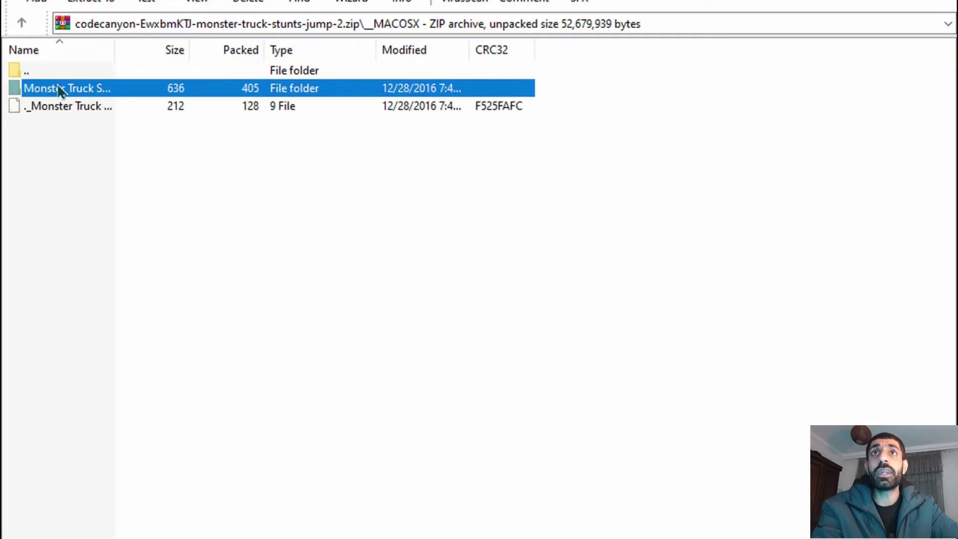
double_click(63, 85)
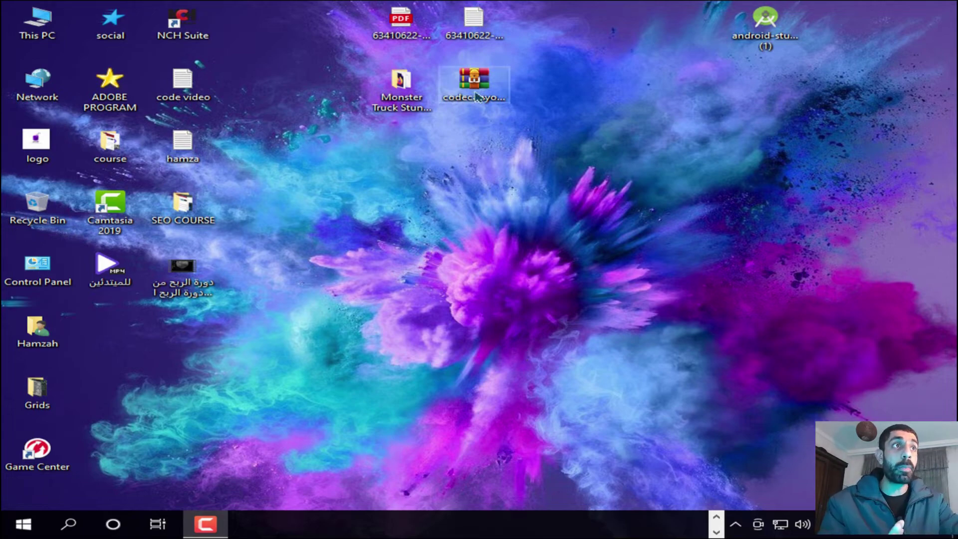
Step: Refresh the desktop and extract the codecanyon monster-truck-stunts-jump-2 archive directly onto it
right_click(493, 214)
click(524, 253)
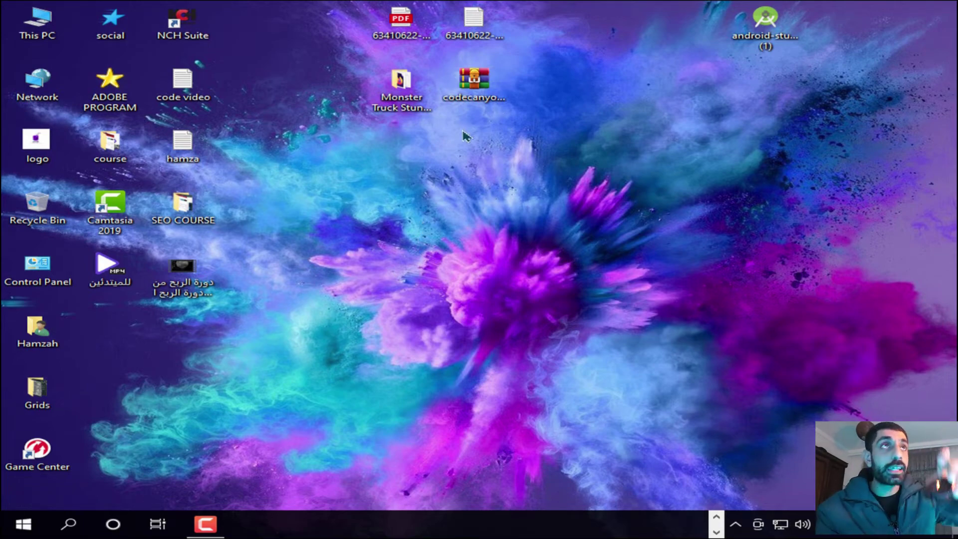
right_click(468, 92)
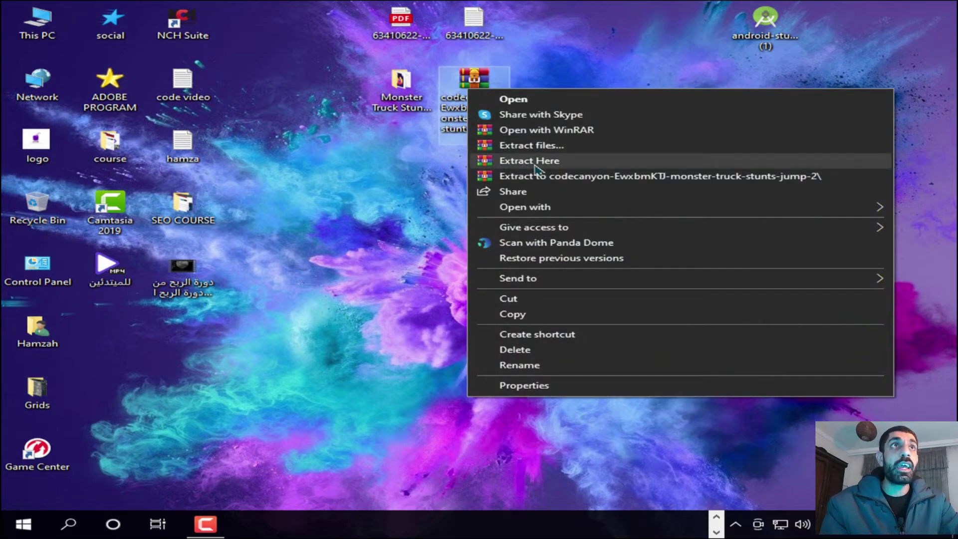
click(557, 165)
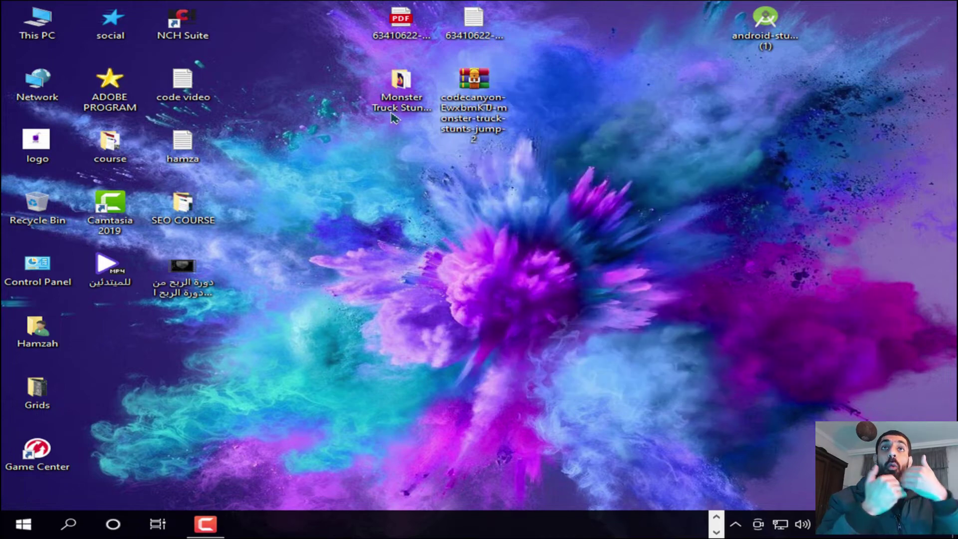
Step: Open the Monster Truck Stunts Jump 1.9 folder and inspect the extraction options for the RaceNewMonsterCodeCanyonMulti + Reward Video archive
mouse_move(396, 107)
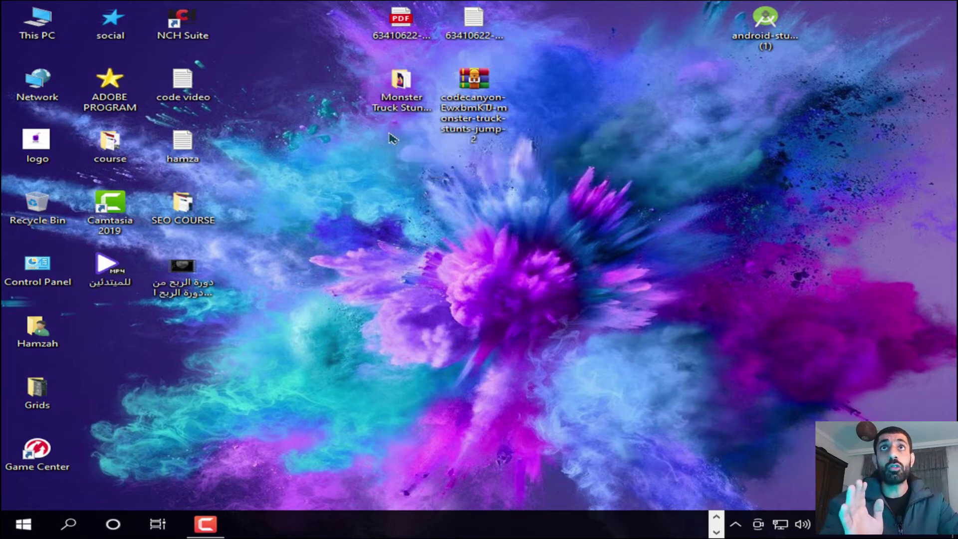
double_click(420, 115)
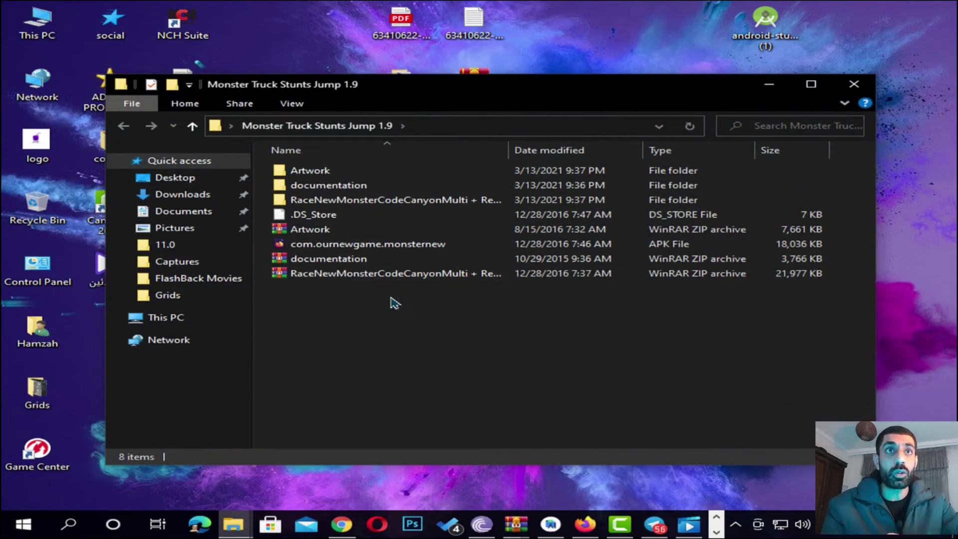
right_click(314, 277)
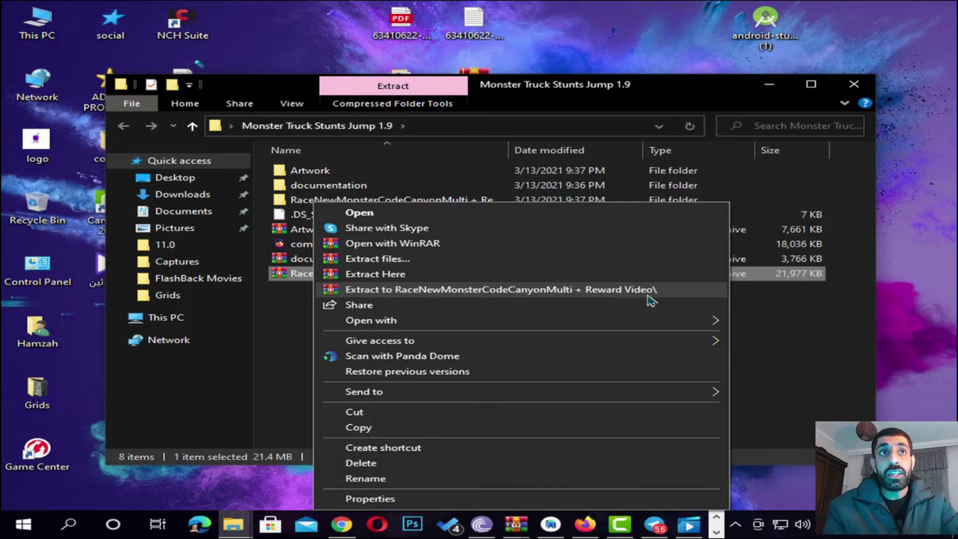
click(287, 333)
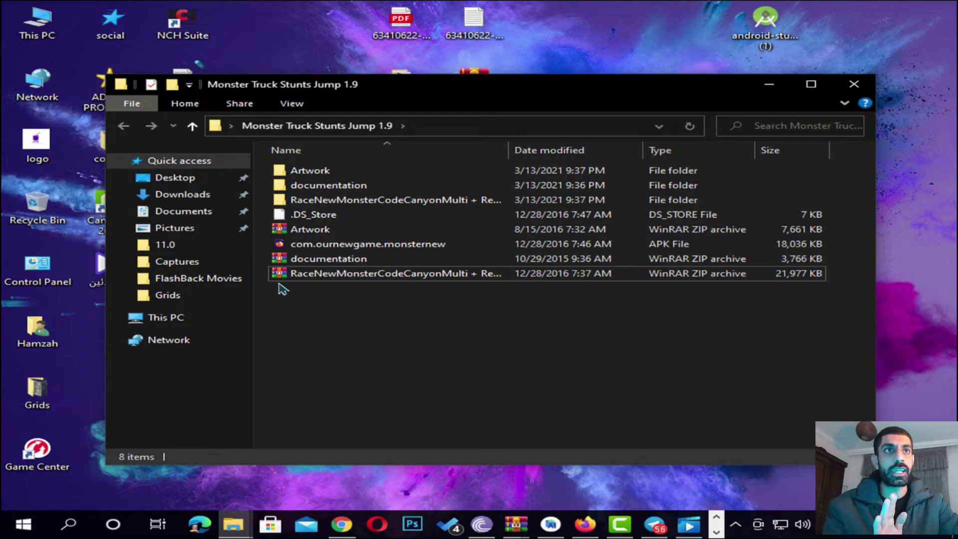
click(328, 277)
right_click(329, 280)
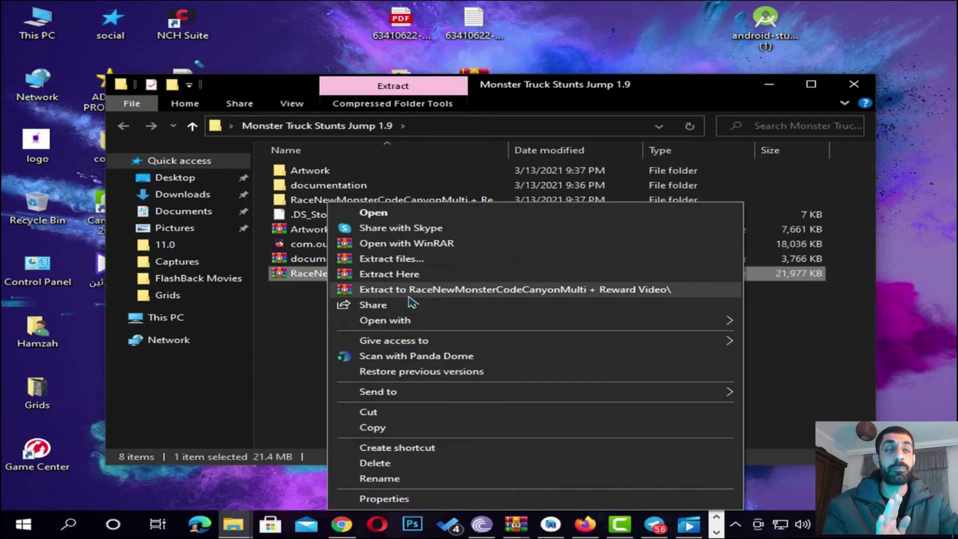
click(289, 325)
click(288, 324)
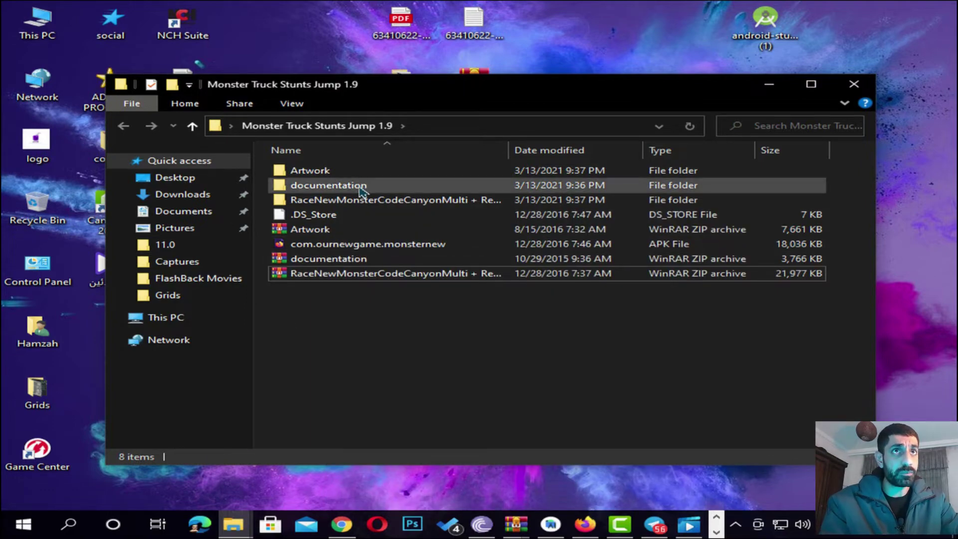
Step: Look inside the extracted RaceNewMonsterCodeCanyonMulti + Reward Video and documentation folders and close the folder window
double_click(361, 202)
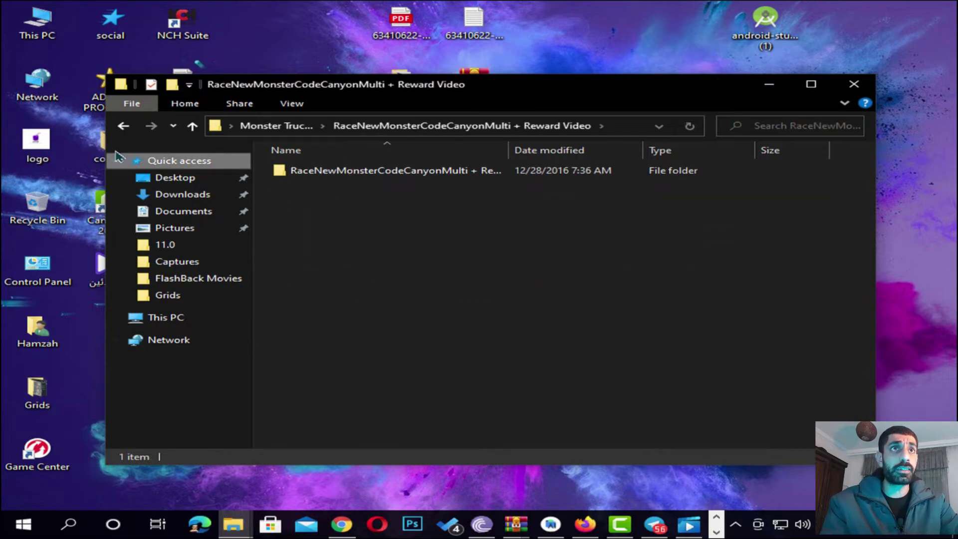
click(124, 126)
double_click(355, 191)
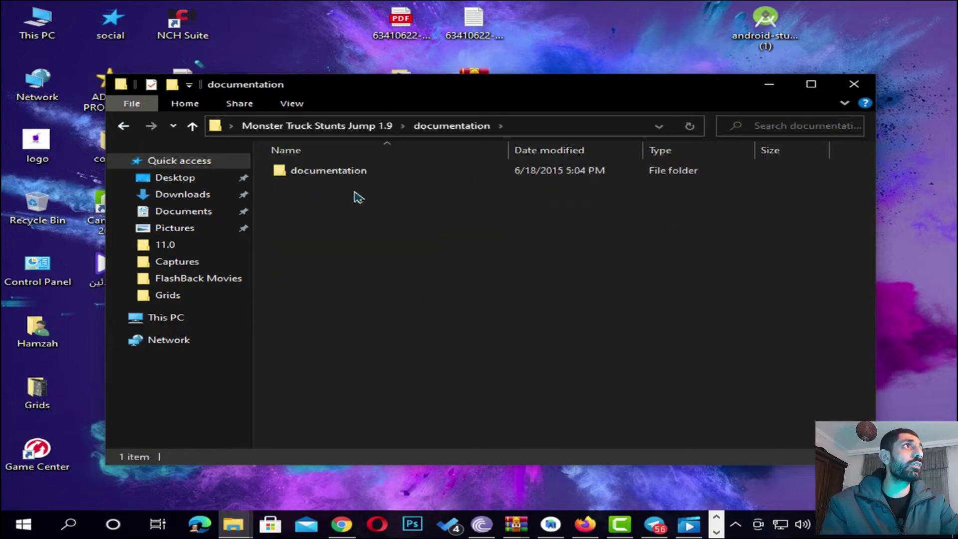
click(853, 85)
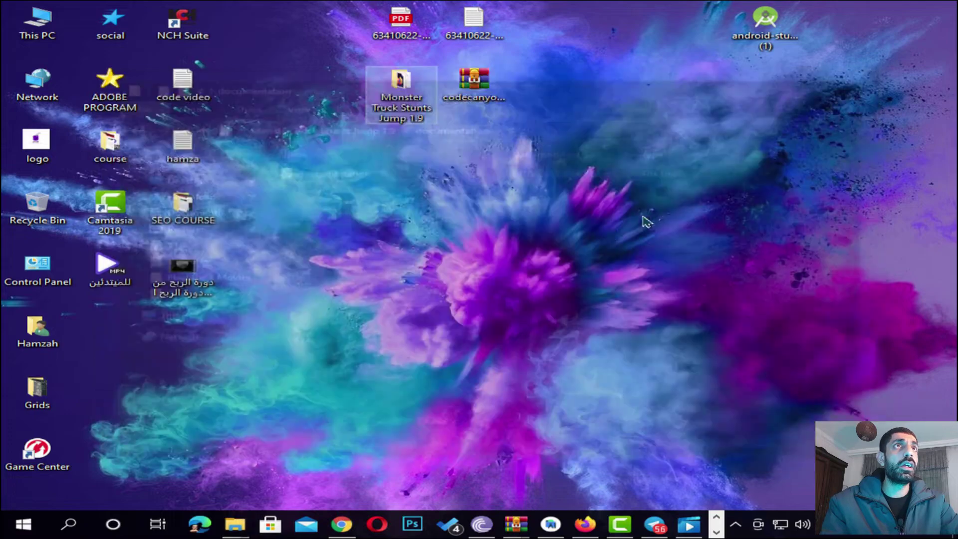
Step: Refresh the desktop, reopen the Monster Truck Stunts Jump 1.9 folder and check the contents of its Artwork folder
right_click(523, 220)
click(574, 261)
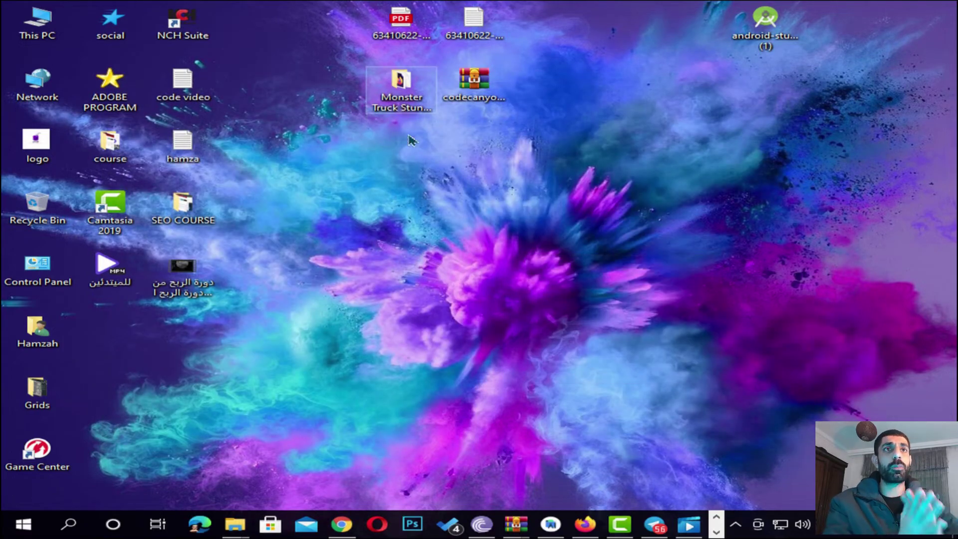
double_click(401, 89)
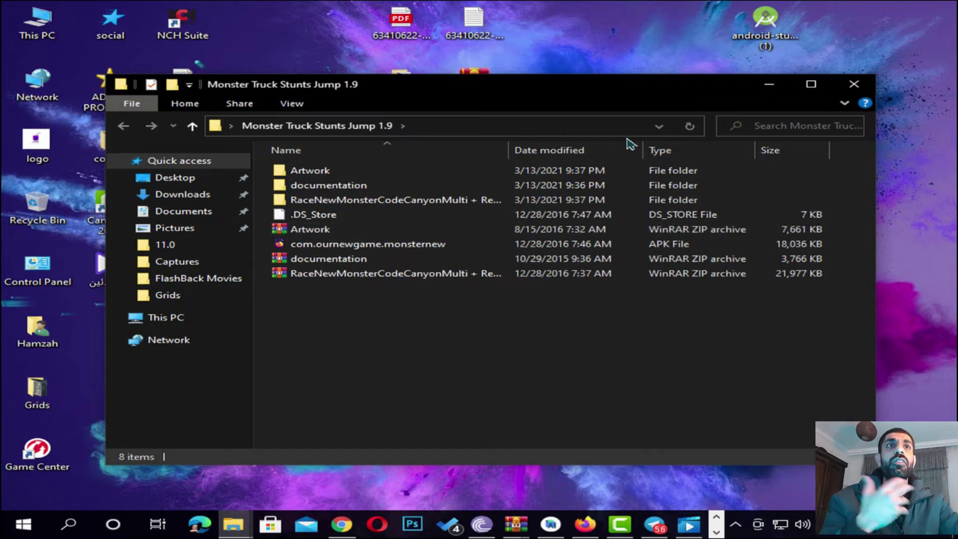
double_click(343, 174)
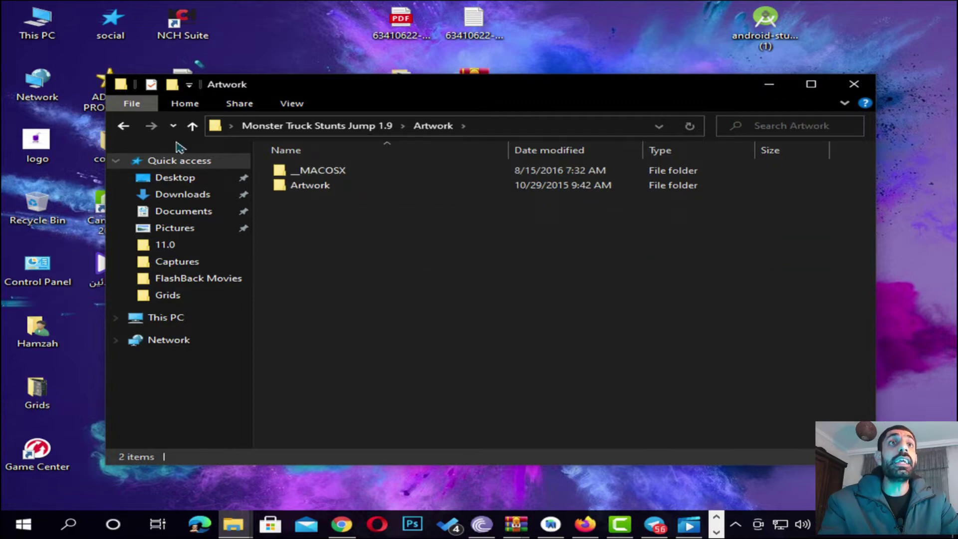
click(123, 126)
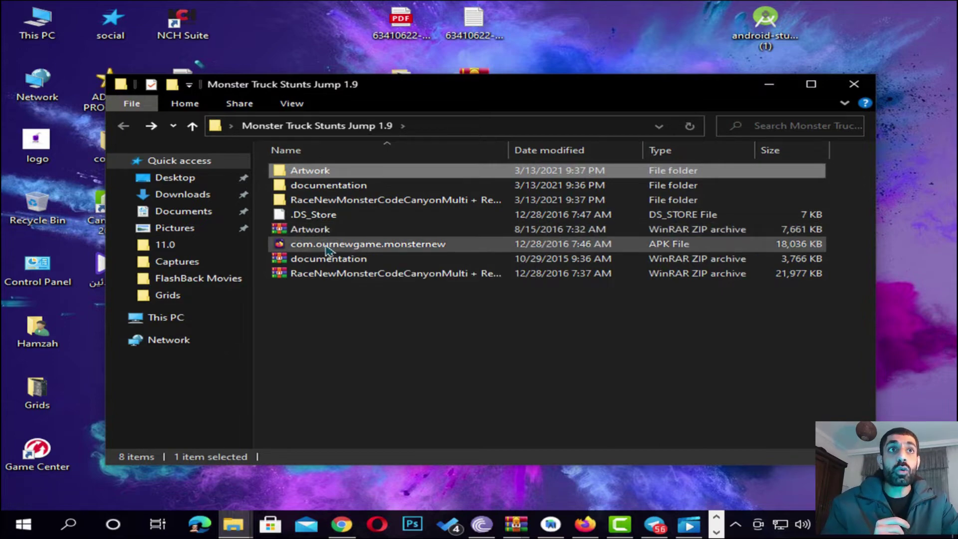
Step: Try to open the com.ournewgame.monsternew APK file in Firefox and dismiss the file-opening dialog
click(402, 247)
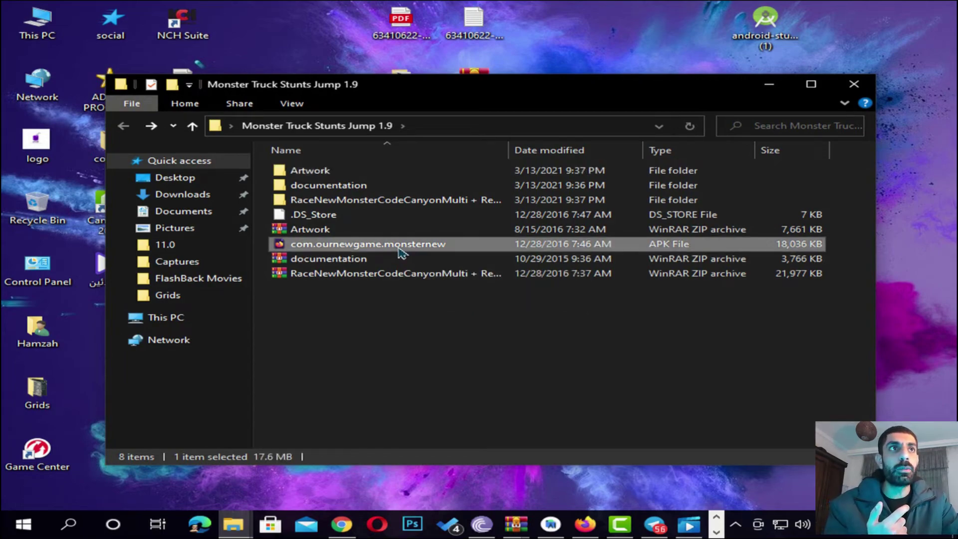
right_click(400, 248)
click(471, 218)
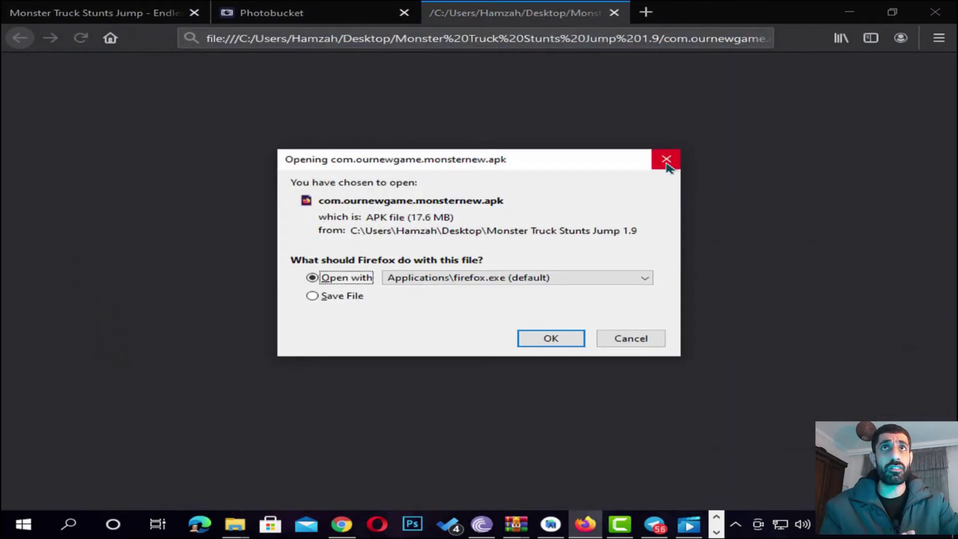
click(667, 158)
Step: Review the Monster Truck Stunts Jump documentation in Firefox, including its Start, Introduction and Import your App sections
click(150, 15)
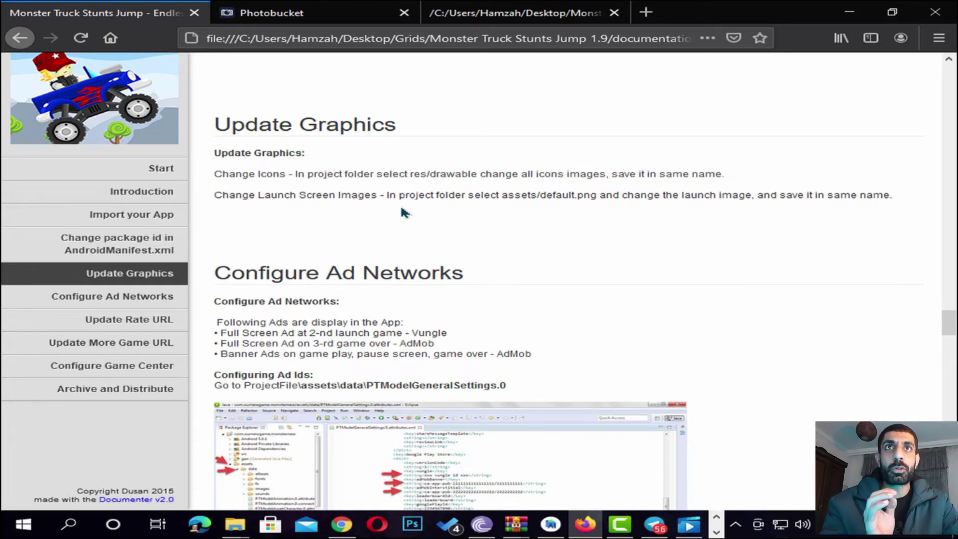
click(165, 220)
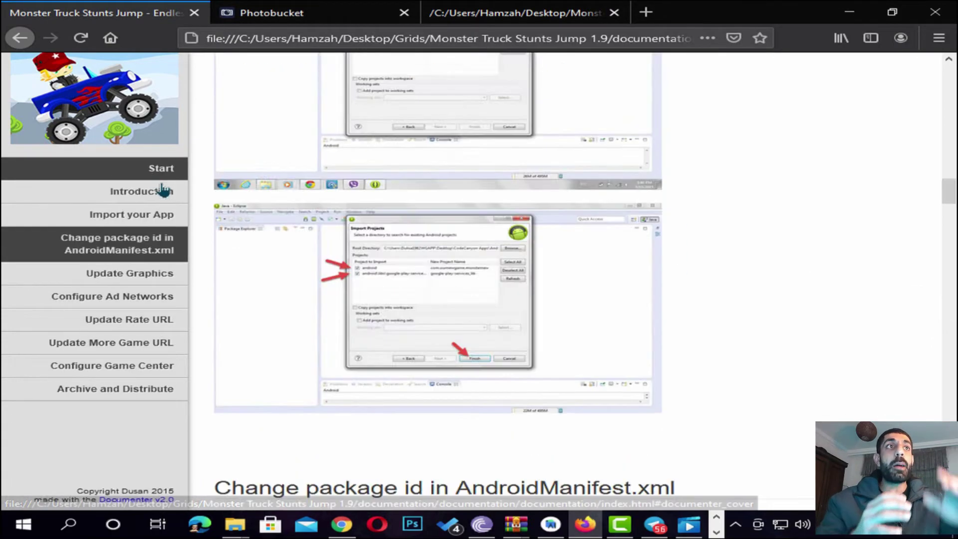
click(164, 190)
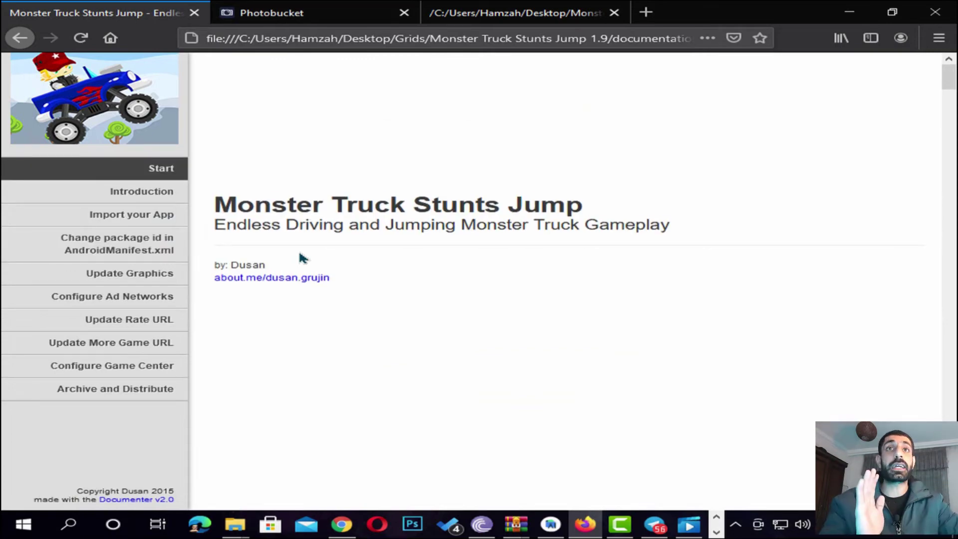
click(143, 198)
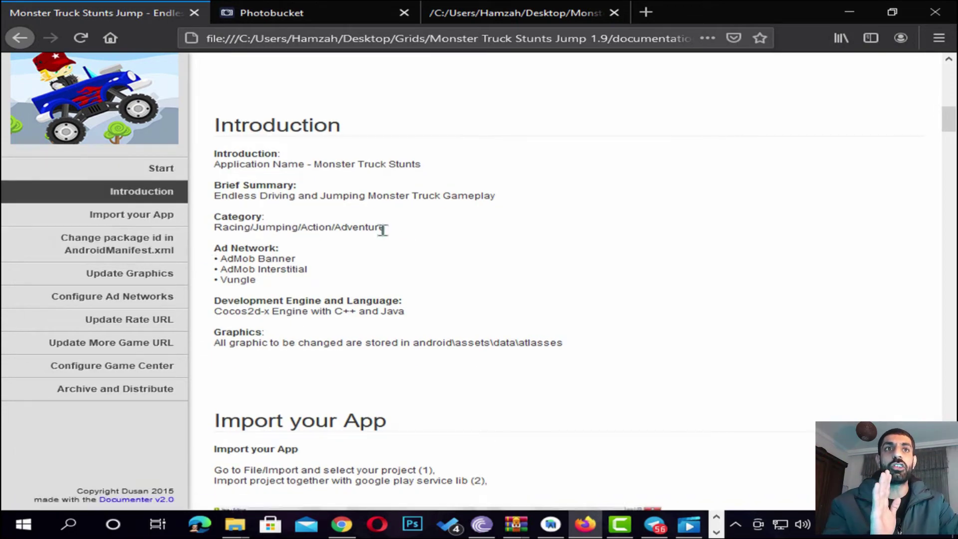
scroll(331, 247, down, 2)
scroll(291, 228, down, 2)
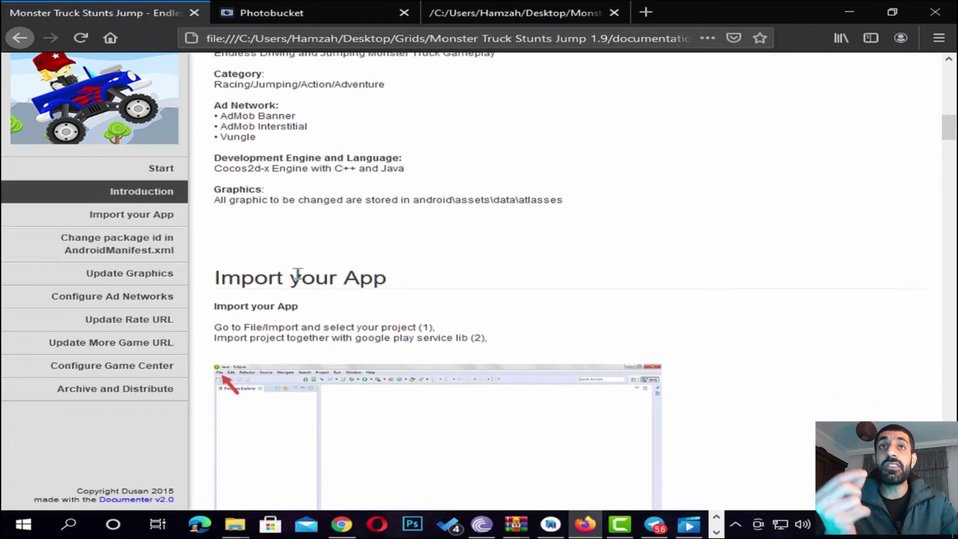
Step: Go to the Import your App section of the documentation and enlarge the page to 170%
click(142, 215)
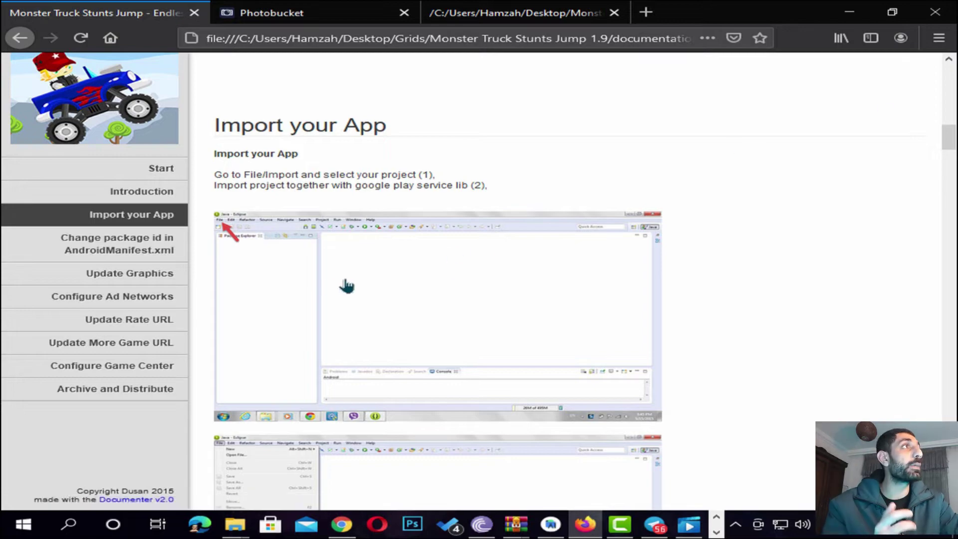
click(939, 37)
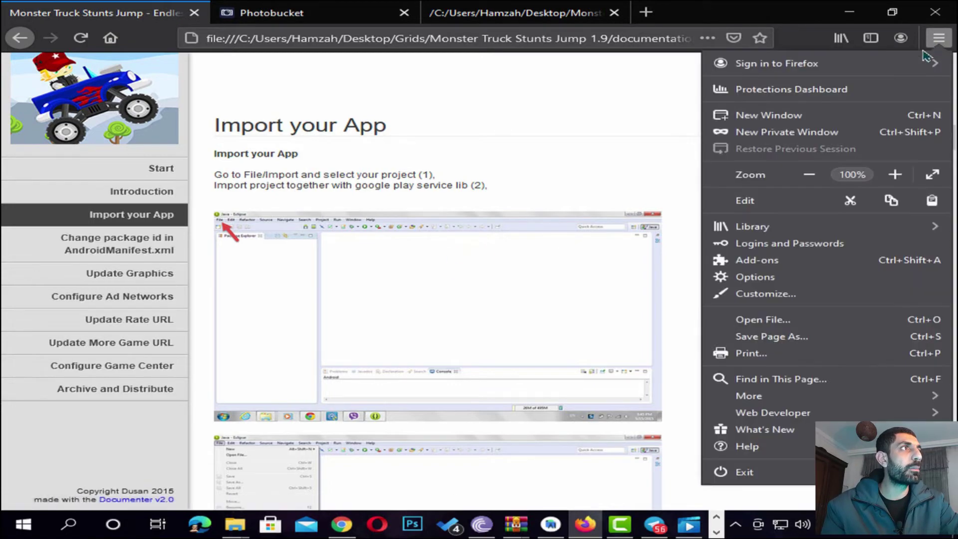
click(895, 174)
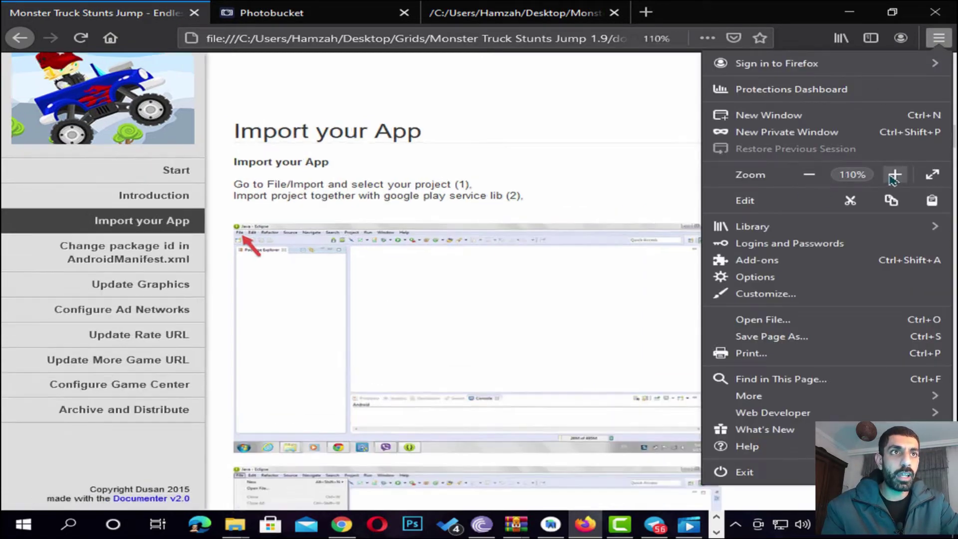
click(895, 174)
click(894, 175)
click(894, 174)
click(893, 174)
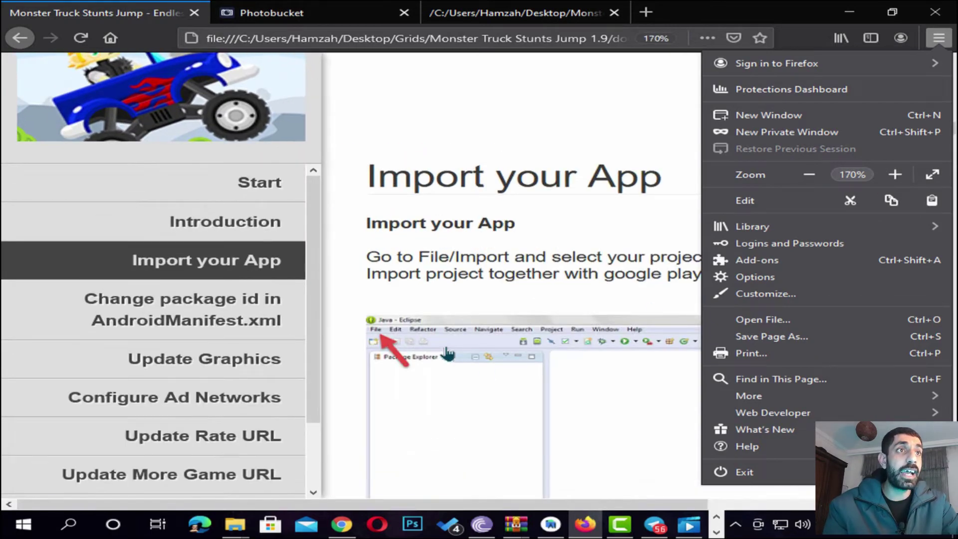
Step: Read through the Eclipse project import instructions down to the section on changing the package id in AndroidManifest.xml
drag(444, 352, 622, 407)
scroll(620, 348, down, 5)
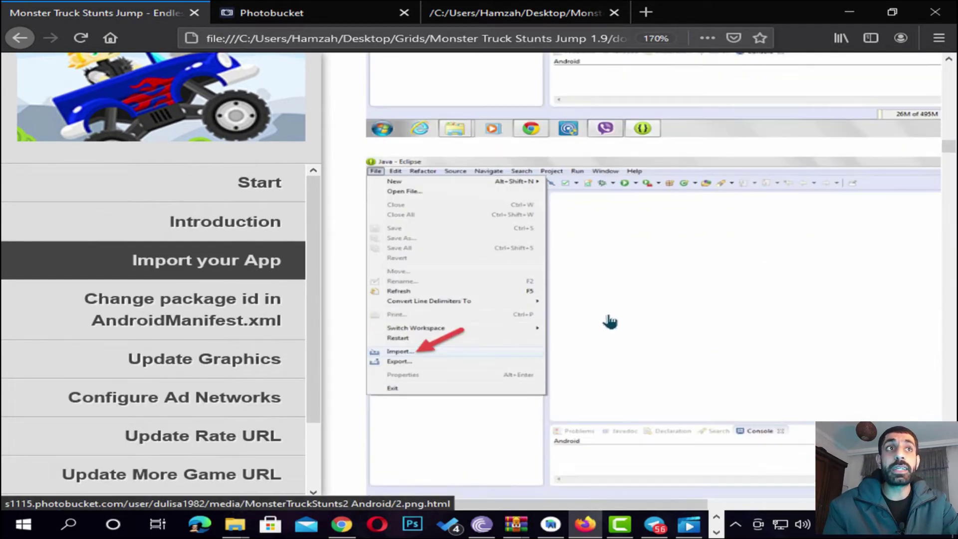
scroll(598, 271, down, 3)
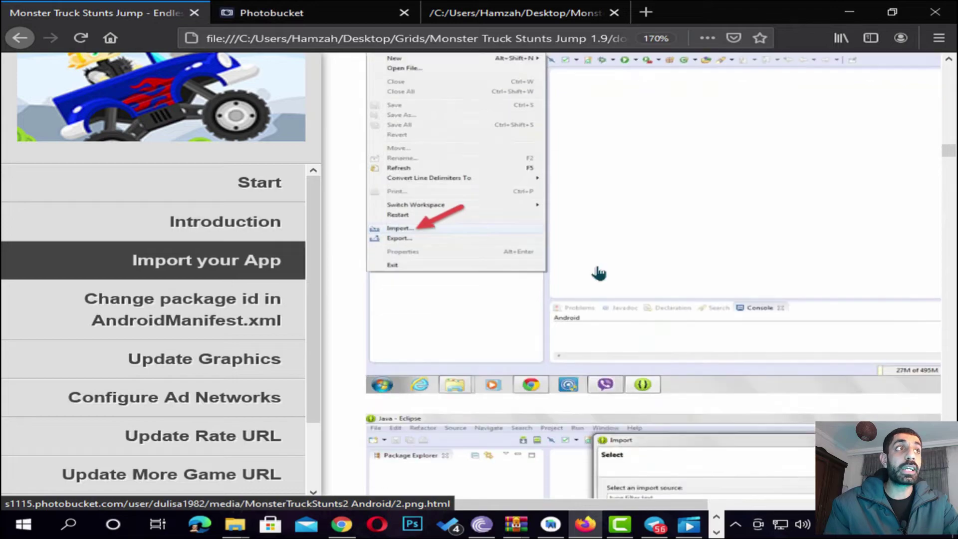
scroll(586, 255, up, 6)
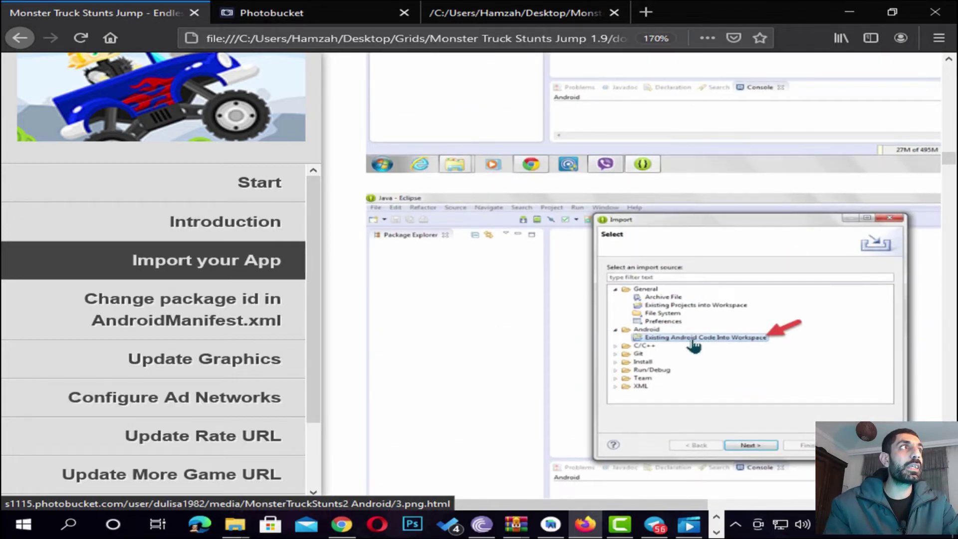
scroll(693, 343, down, 12)
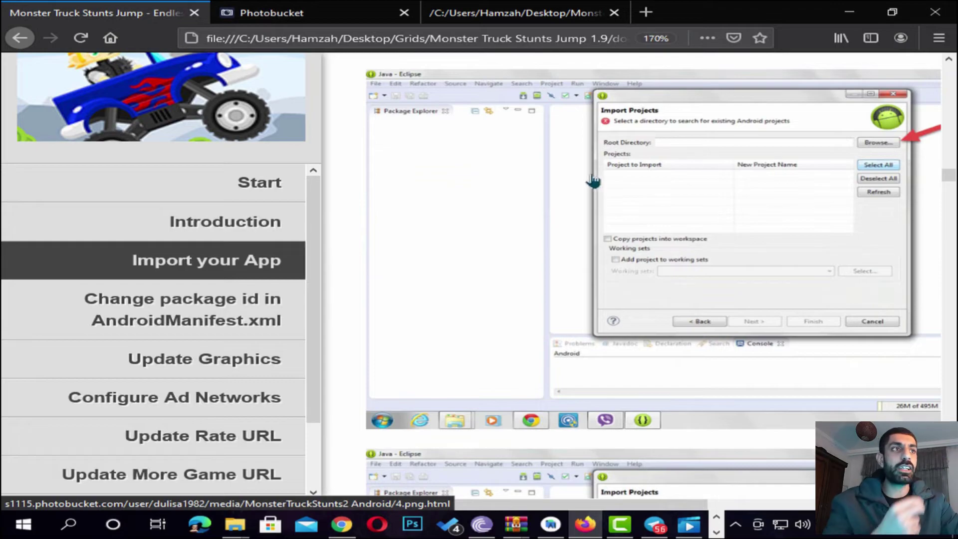
scroll(621, 219, down, 12)
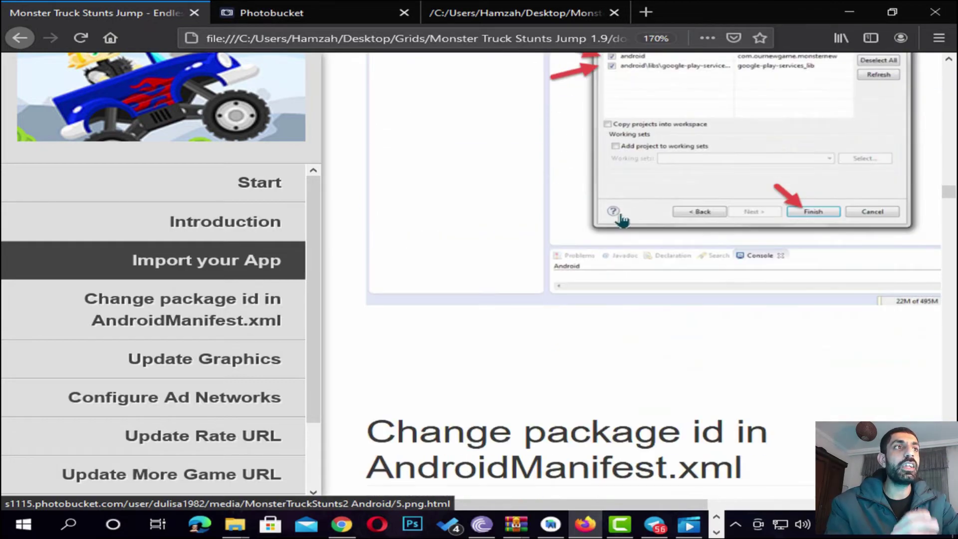
scroll(621, 219, up, 3)
scroll(671, 257, down, 9)
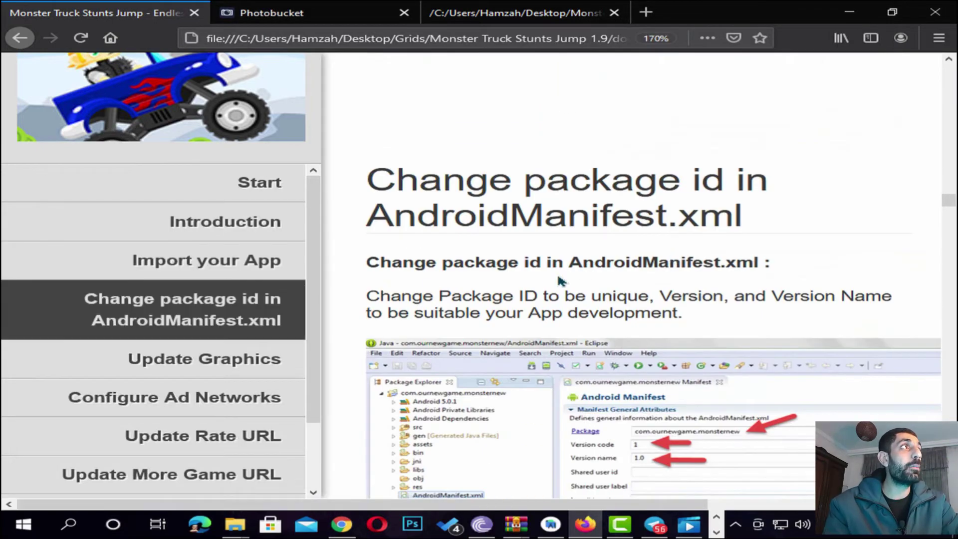
Step: Reduce the documentation page's zoom to 110%
click(939, 40)
click(809, 176)
click(810, 176)
click(810, 176)
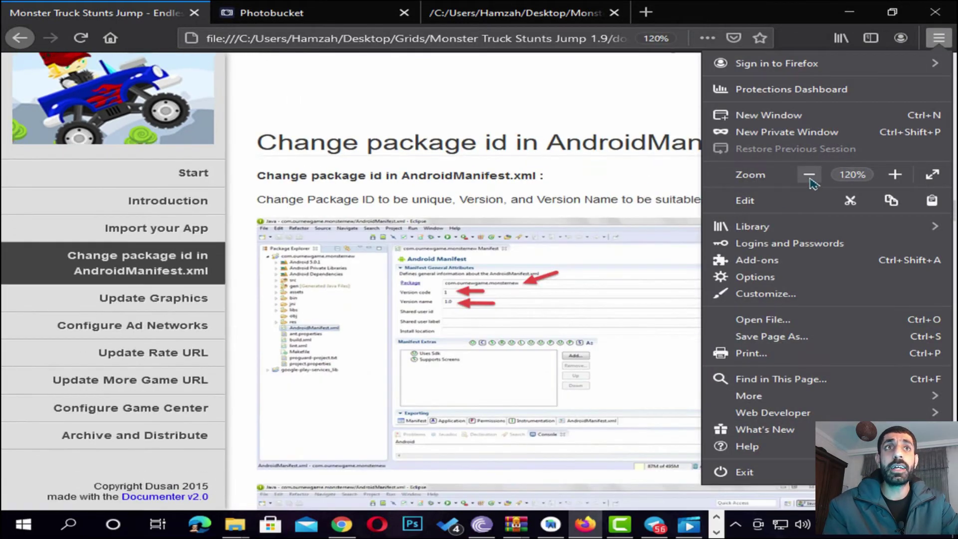
click(810, 176)
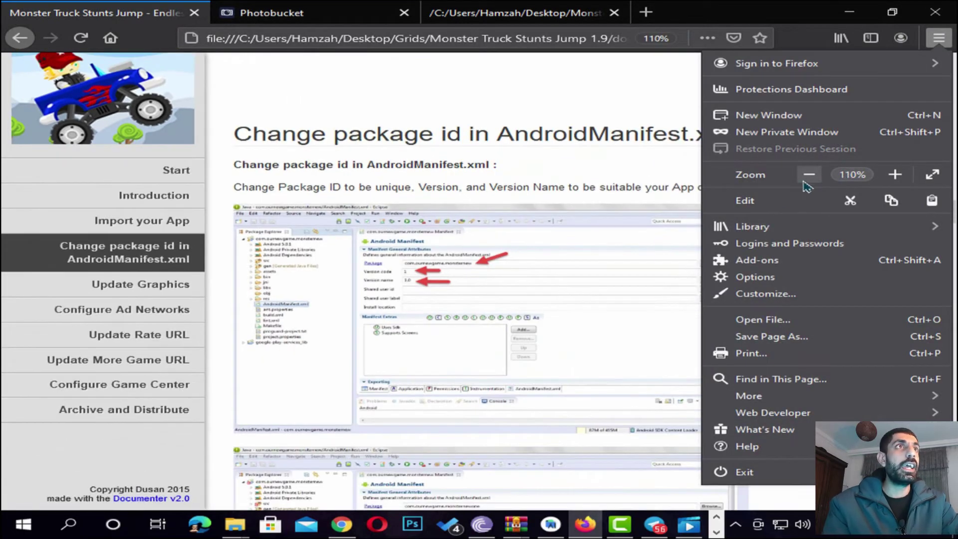
click(653, 175)
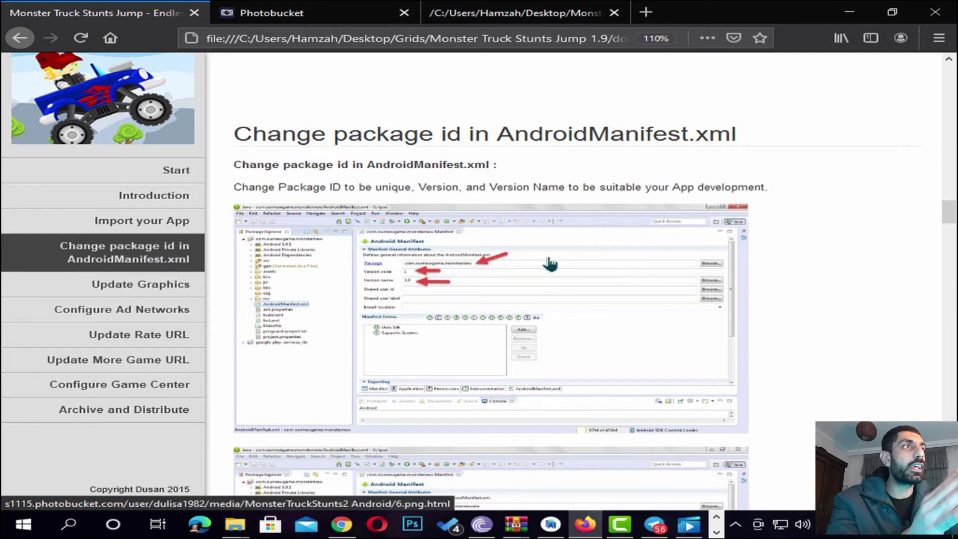
Step: Examine the package ID instructions for AndroidManifest.xml, the src folder and \assets\data\PTModelGeneralSettings.0
scroll(437, 283, down, 2)
scroll(437, 283, down, 6)
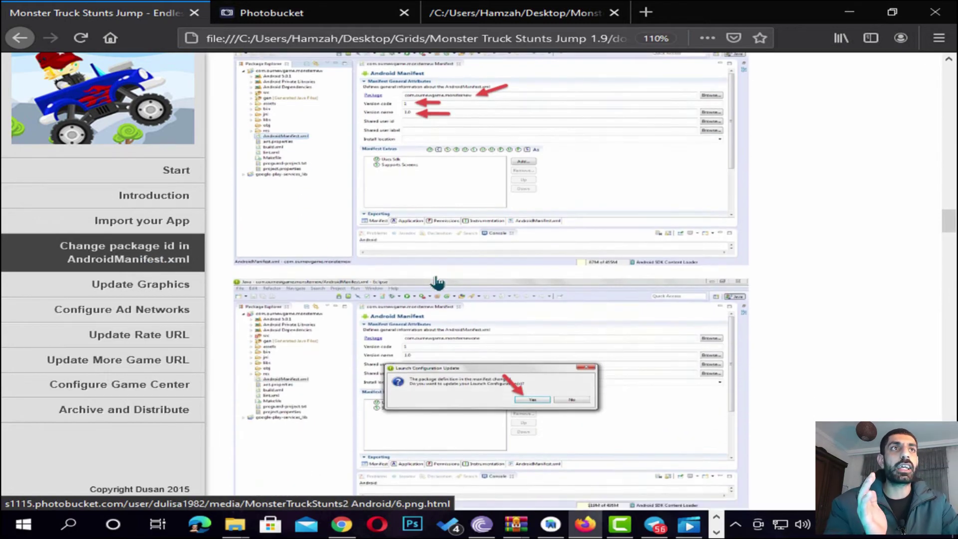
scroll(432, 277, up, 4)
scroll(421, 260, up, 3)
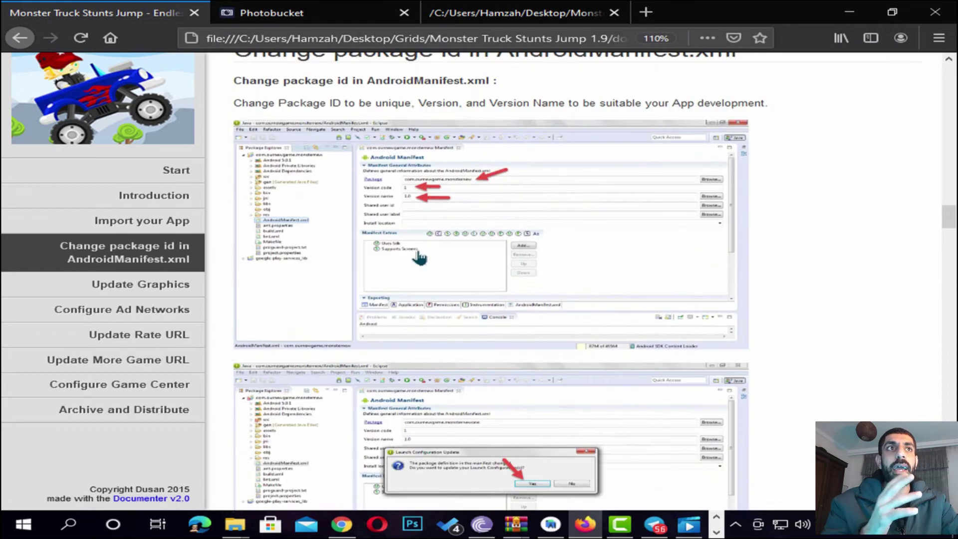
scroll(419, 257, down, 10)
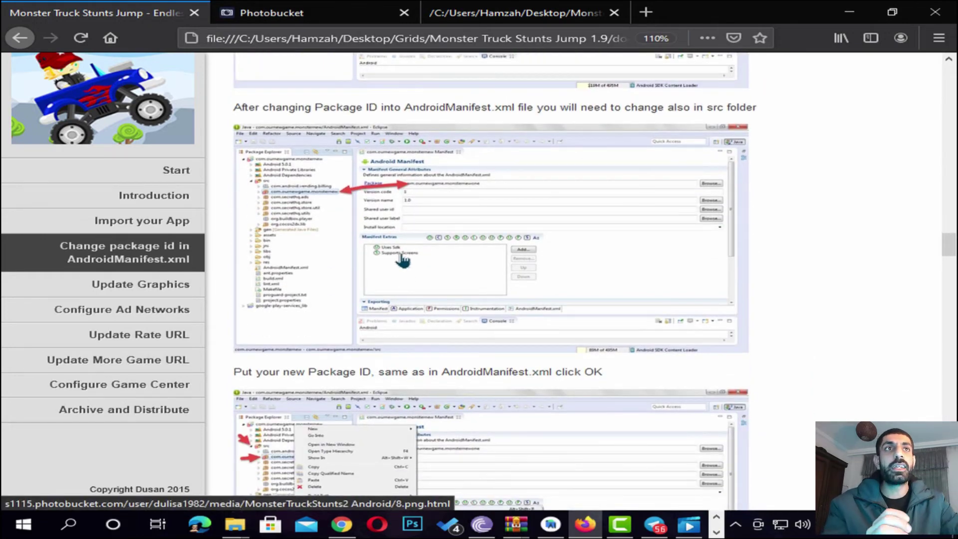
scroll(403, 259, down, 10)
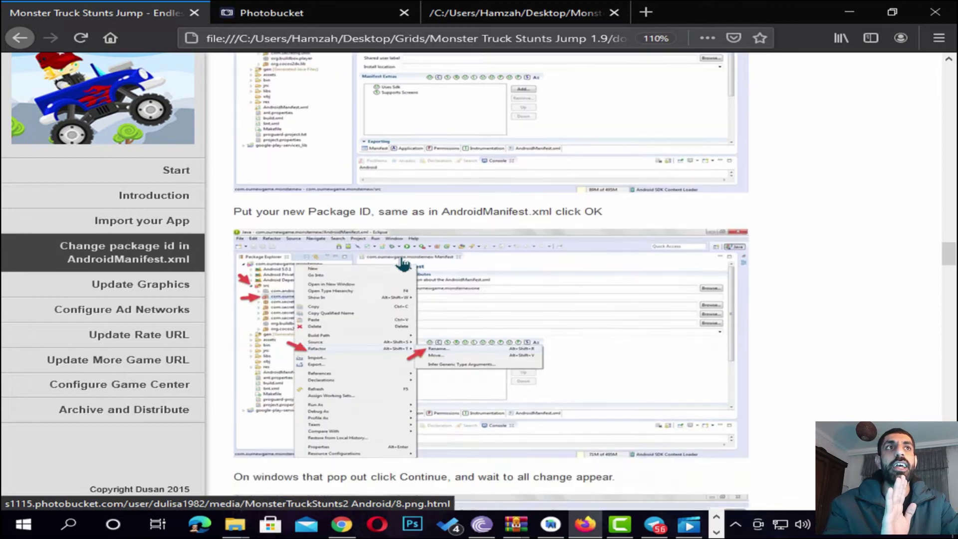
scroll(403, 260, down, 2)
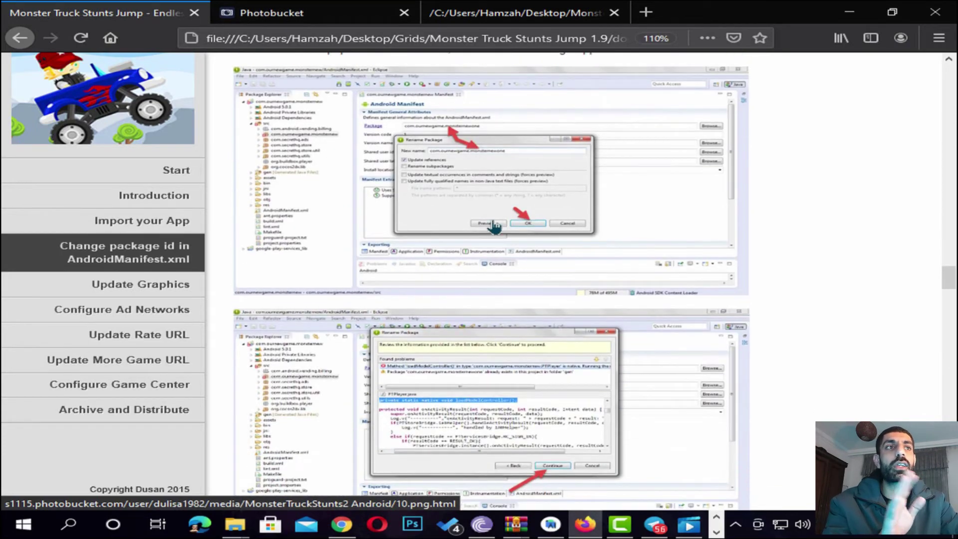
scroll(504, 277, down, 8)
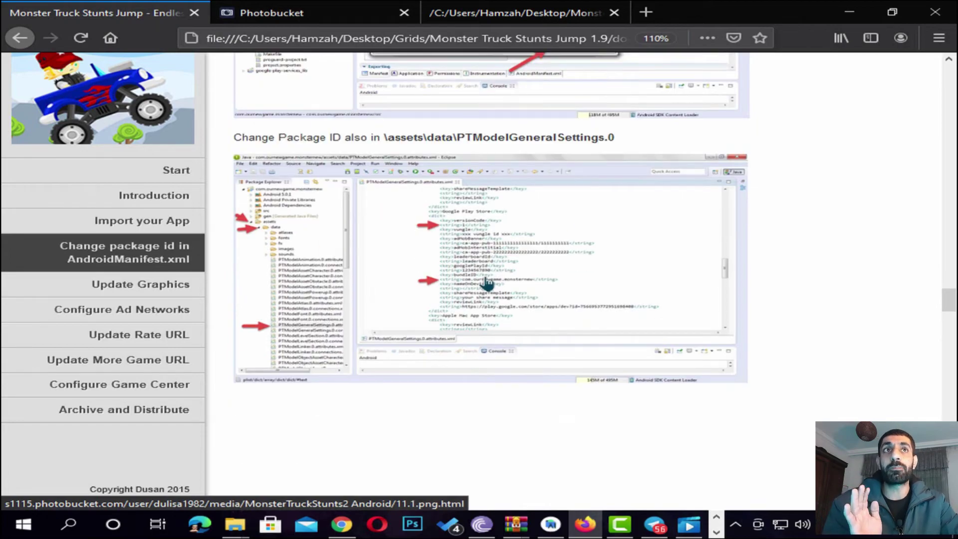
Step: Read the documentation's Update Graphics section, highlighting the word Icons, and minimise the open Monster Truck Stunts Jump 1.9 folder window
scroll(487, 284, down, 7)
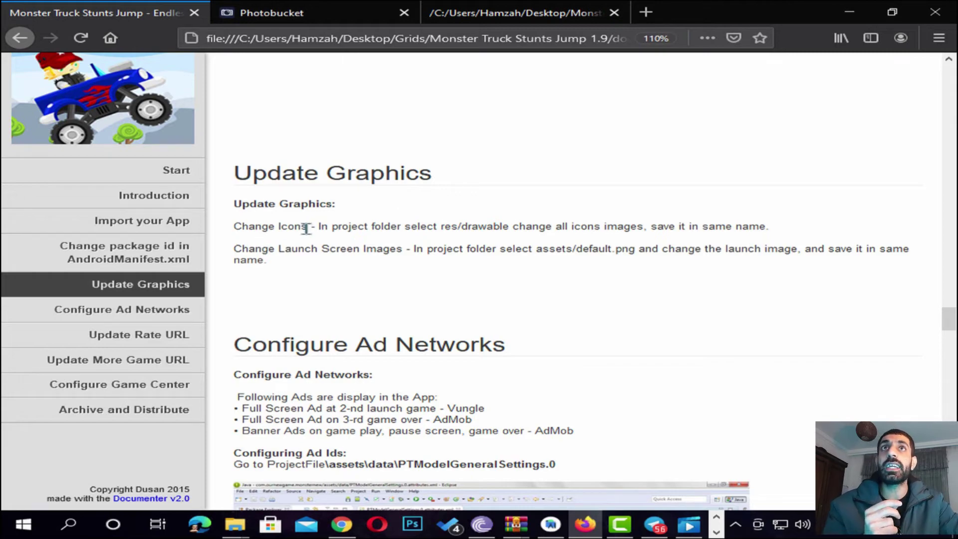
drag(306, 228, 277, 228)
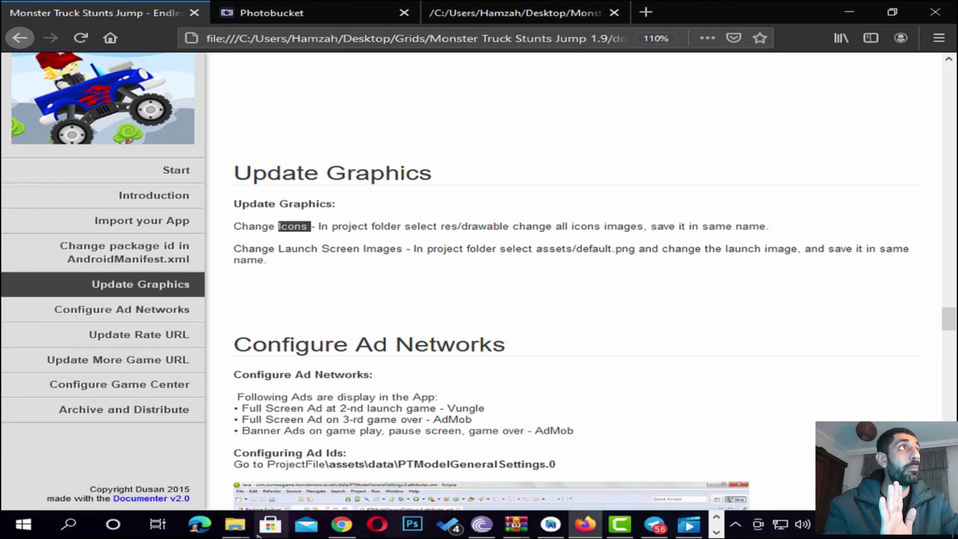
click(844, 15)
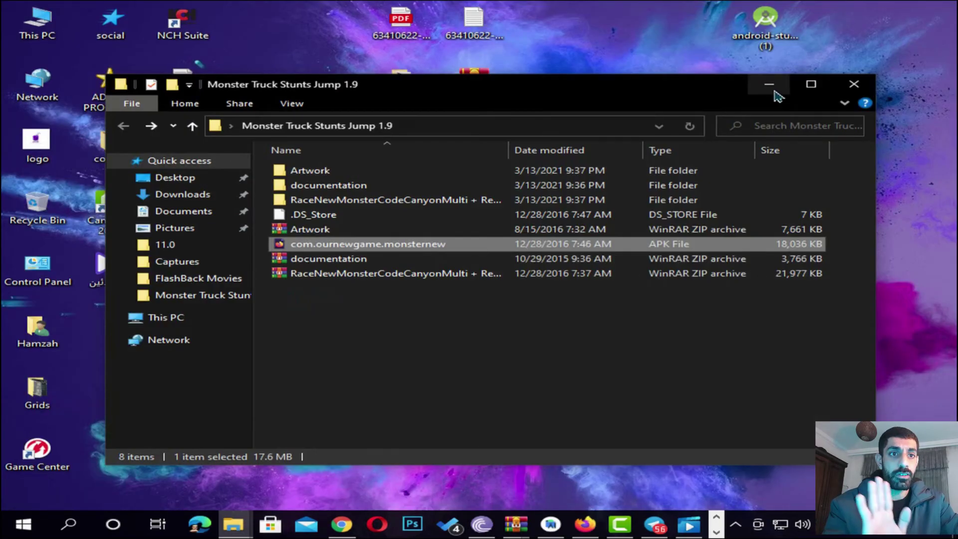
click(773, 90)
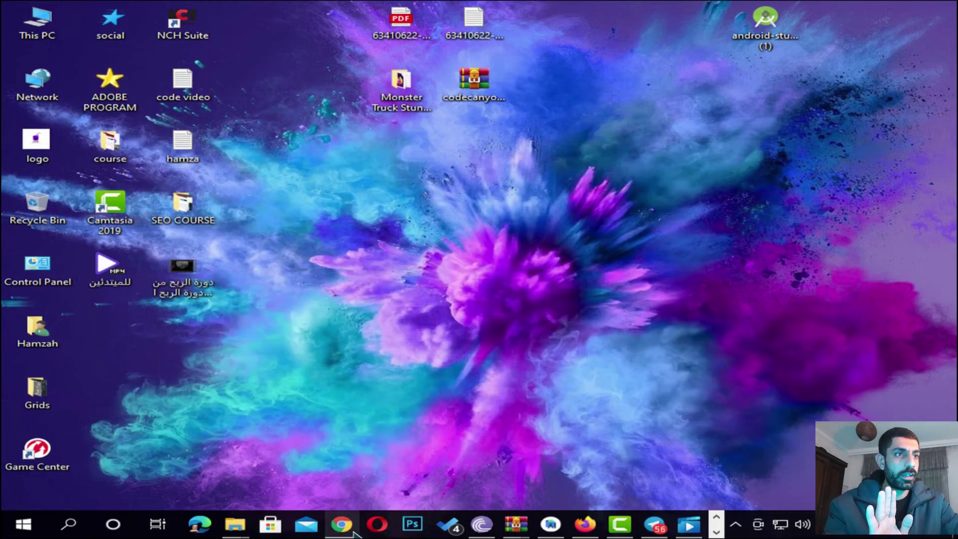
mouse_move(634, 530)
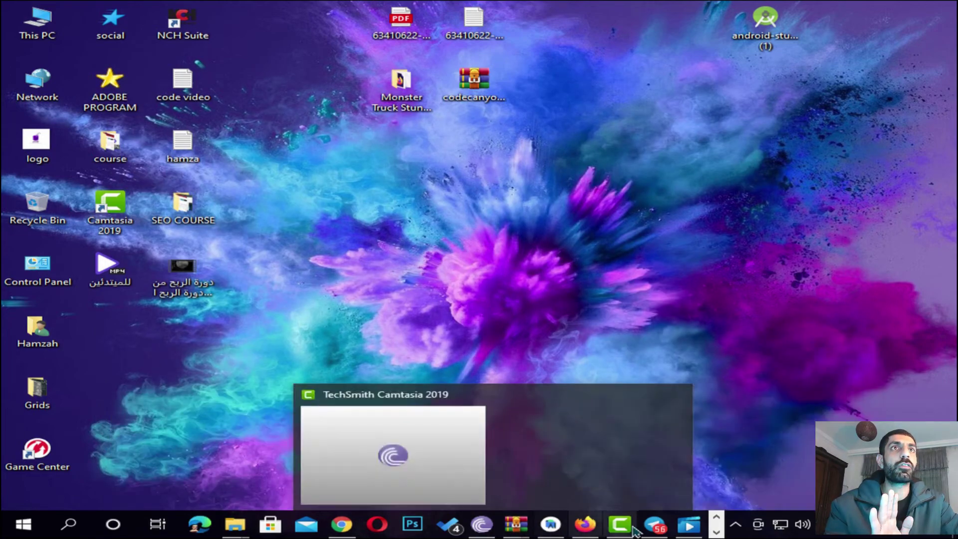
click(585, 524)
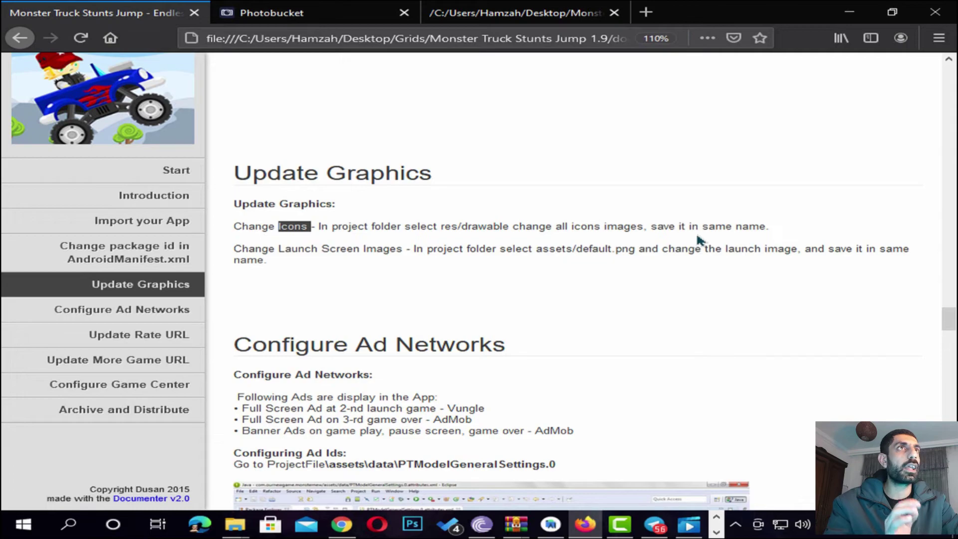
Step: Open the desktop's Monster Truck Stunts Jump 1.9 folder and go through RaceNewMonsterCodeCanyonMulti + Reward Video to its android folder
click(849, 12)
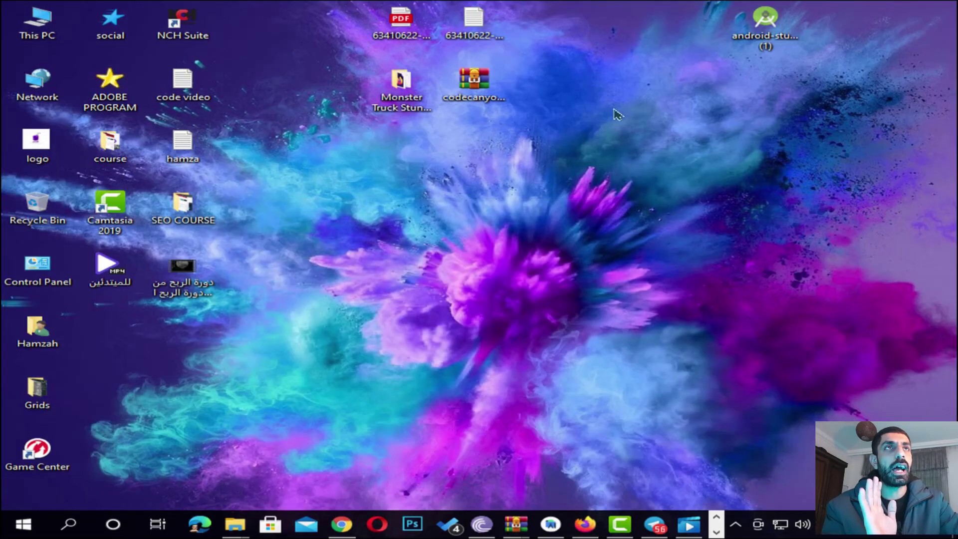
double_click(399, 100)
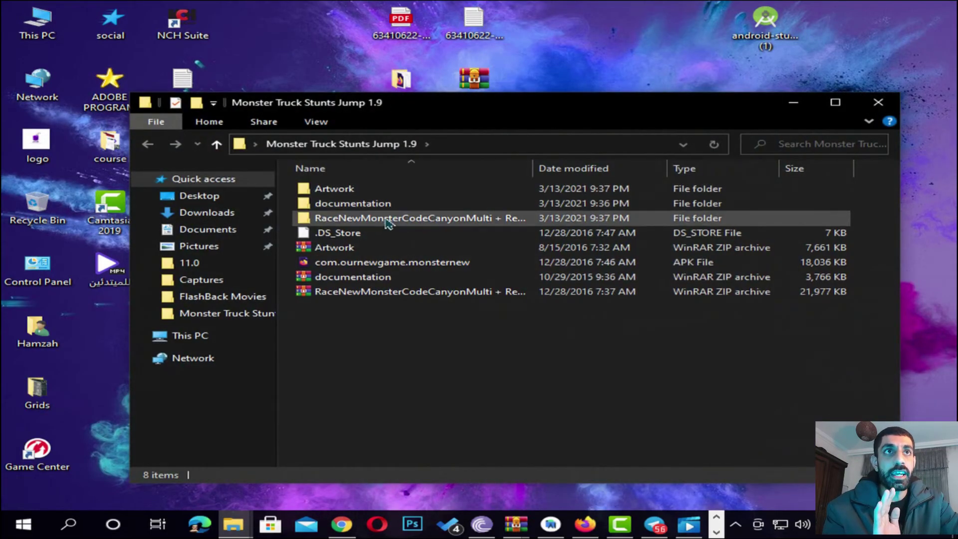
double_click(367, 221)
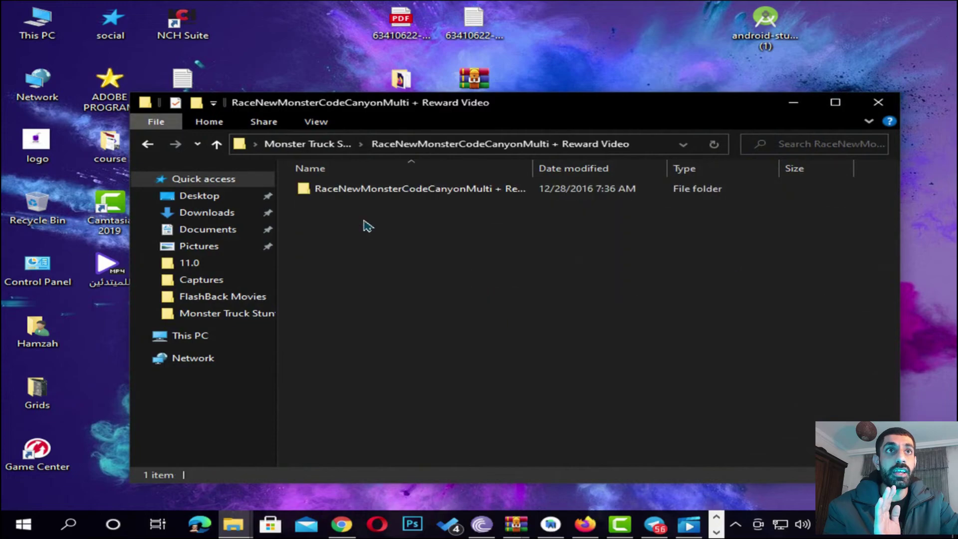
click(369, 189)
double_click(369, 190)
double_click(368, 190)
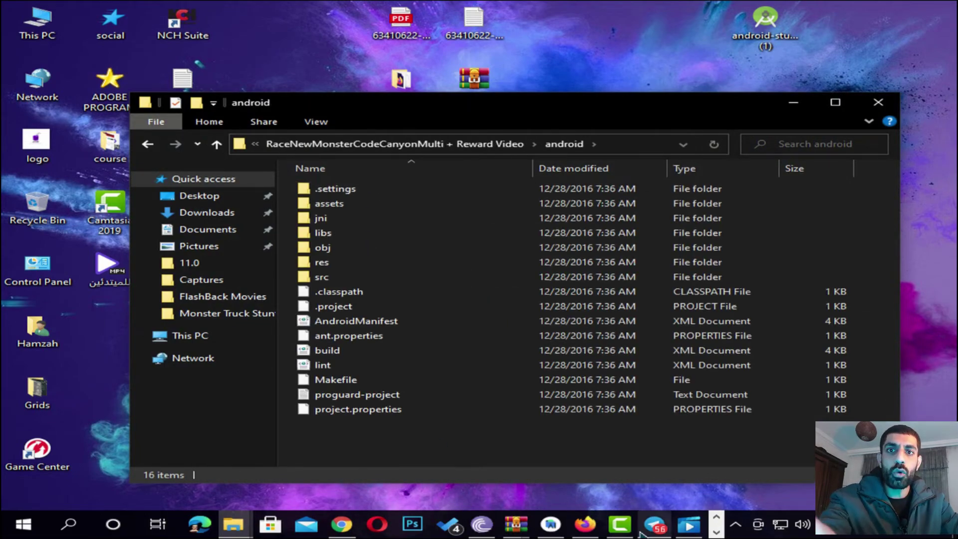
Step: Compare the Update Graphics instructions in Firefox with the android project folder, ending with the folder window in front
mouse_move(635, 532)
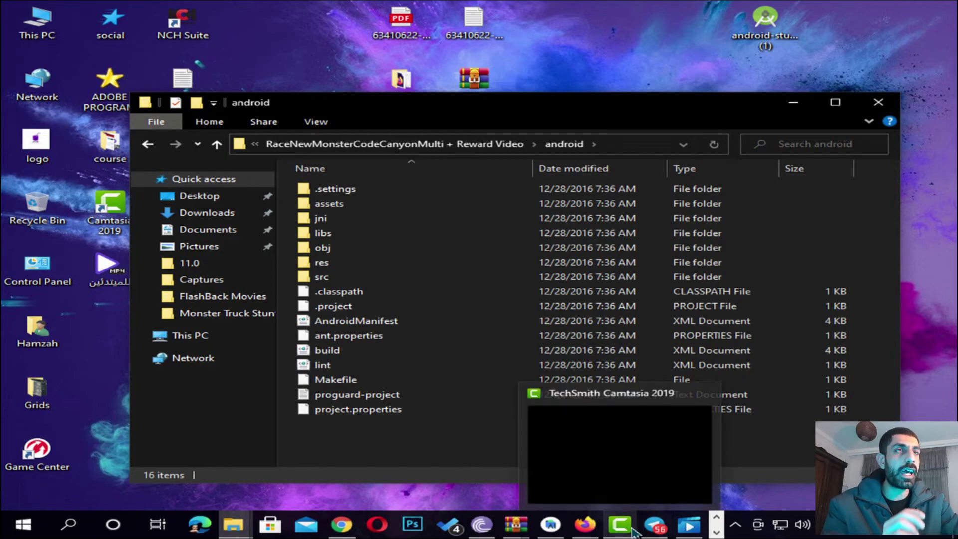
click(585, 524)
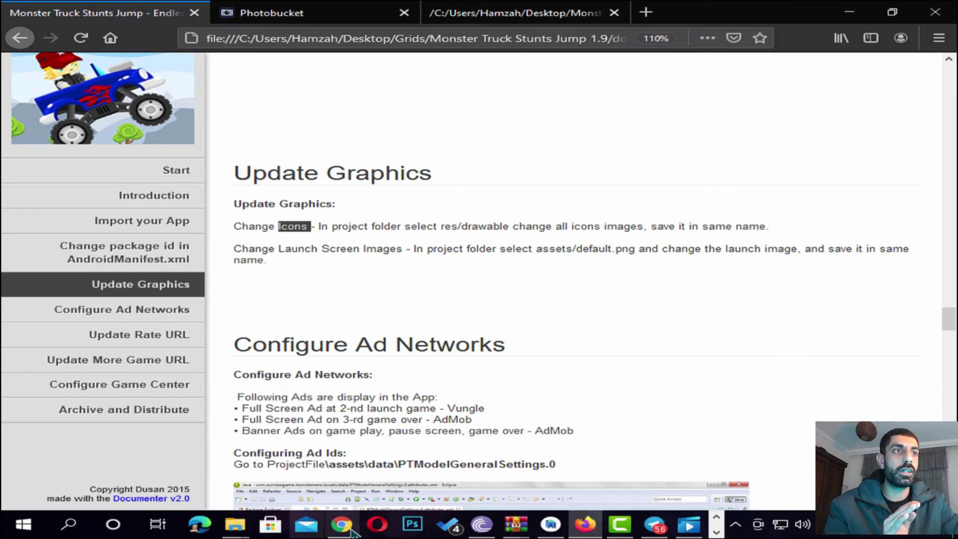
click(234, 524)
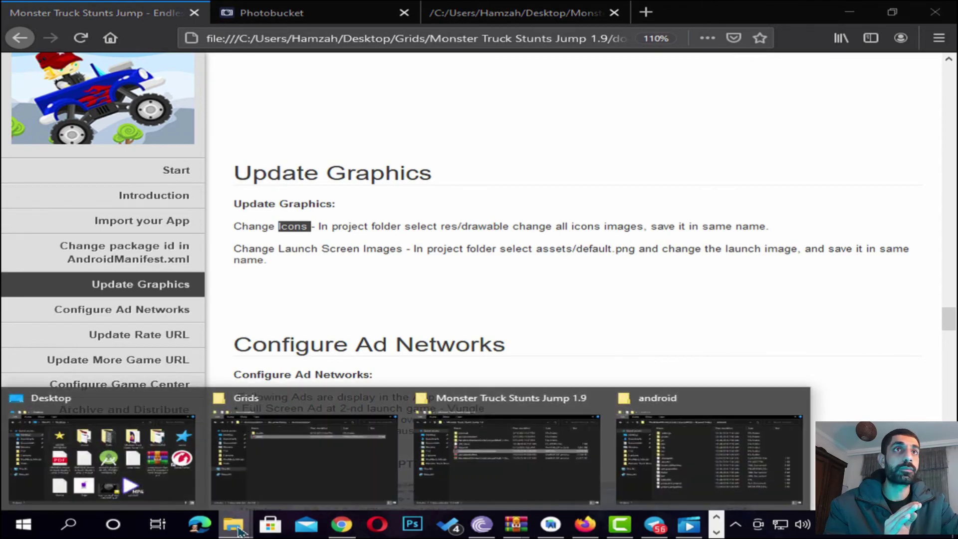
click(717, 468)
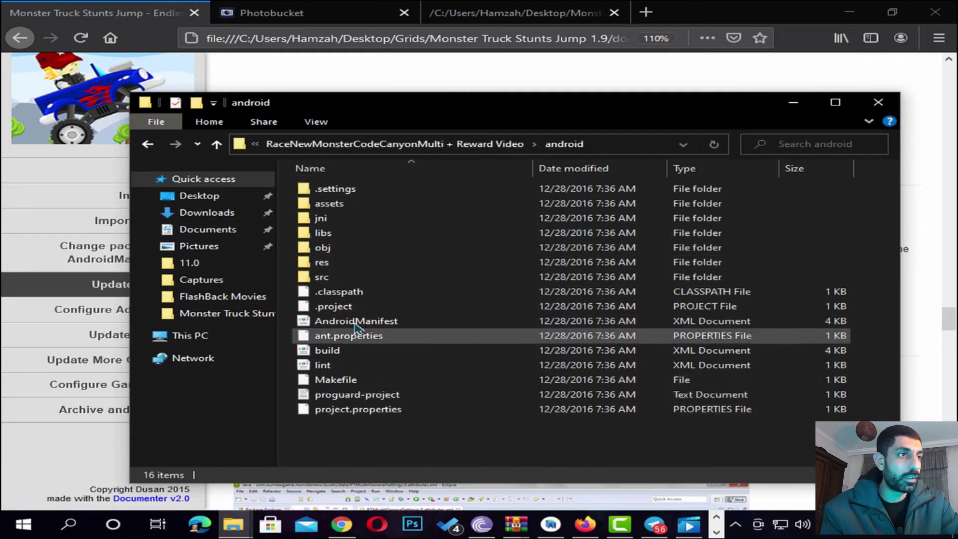
click(585, 524)
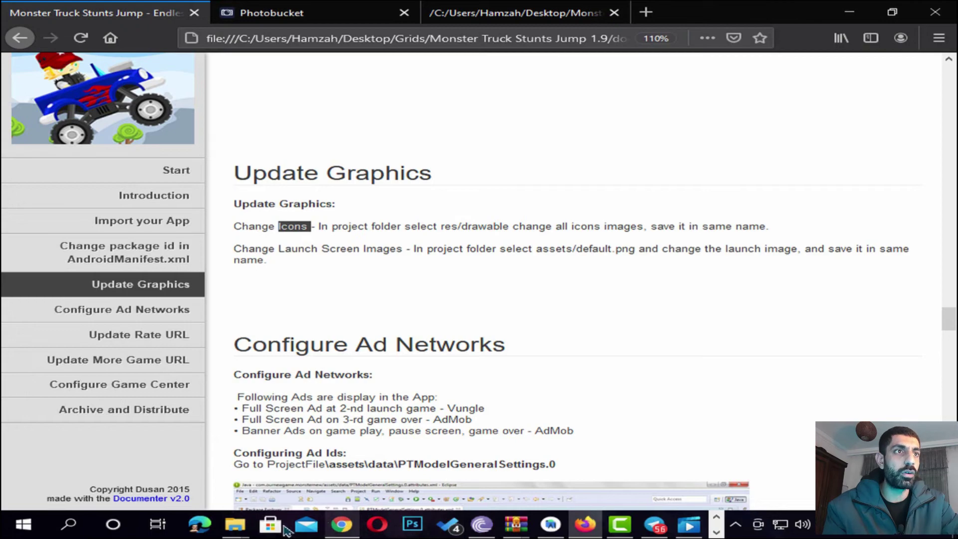
mouse_move(234, 524)
click(777, 452)
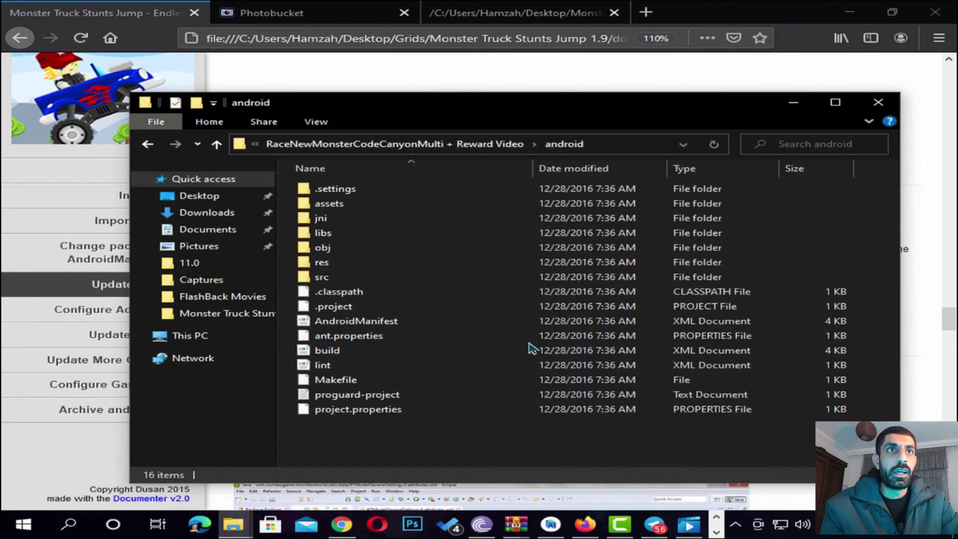
Step: Open the android project's res folder and check the contents of drawable, drawable-hdpi and drawable-ldpi
double_click(347, 267)
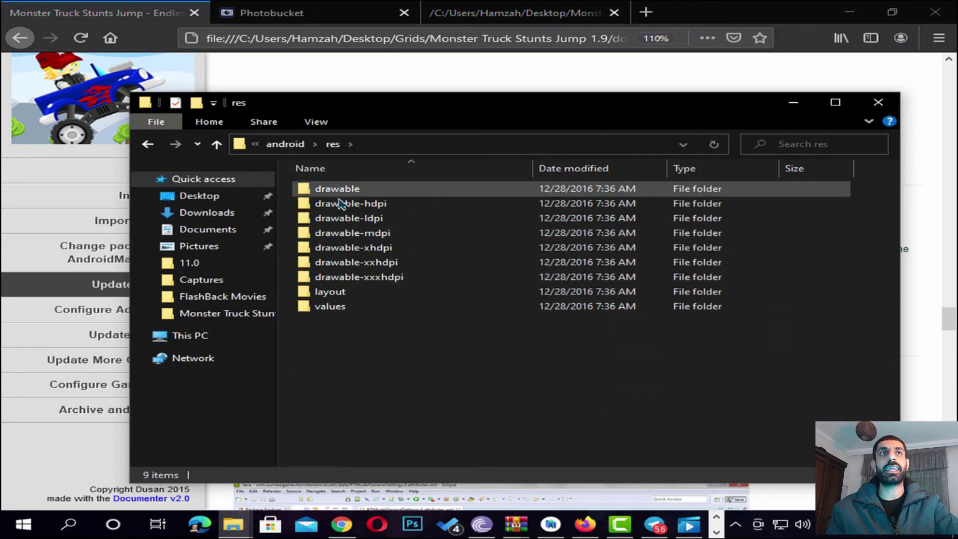
double_click(334, 192)
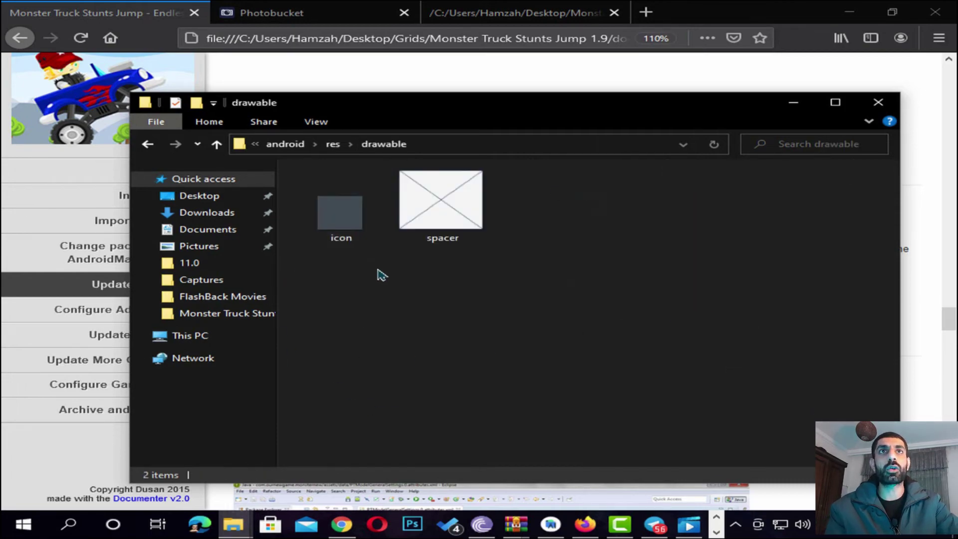
click(148, 144)
double_click(379, 214)
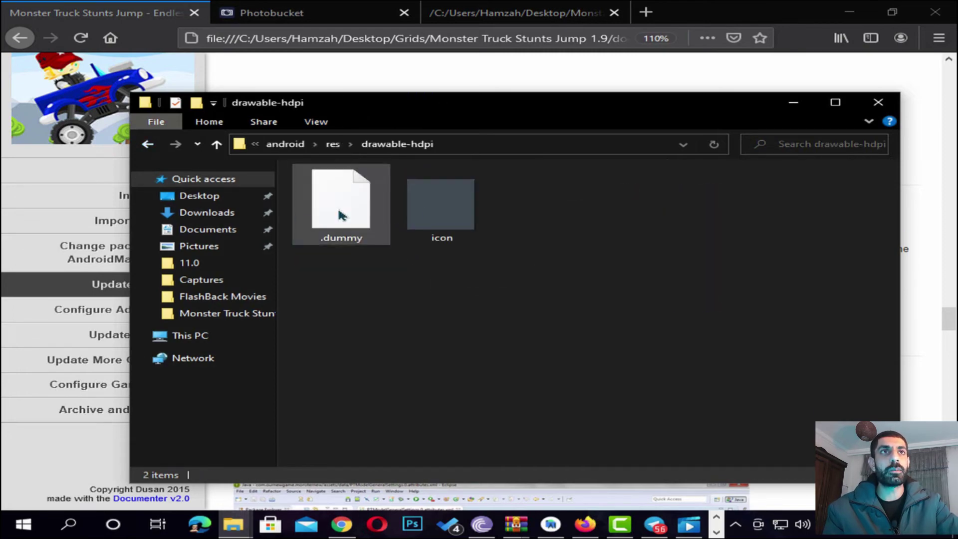
click(148, 145)
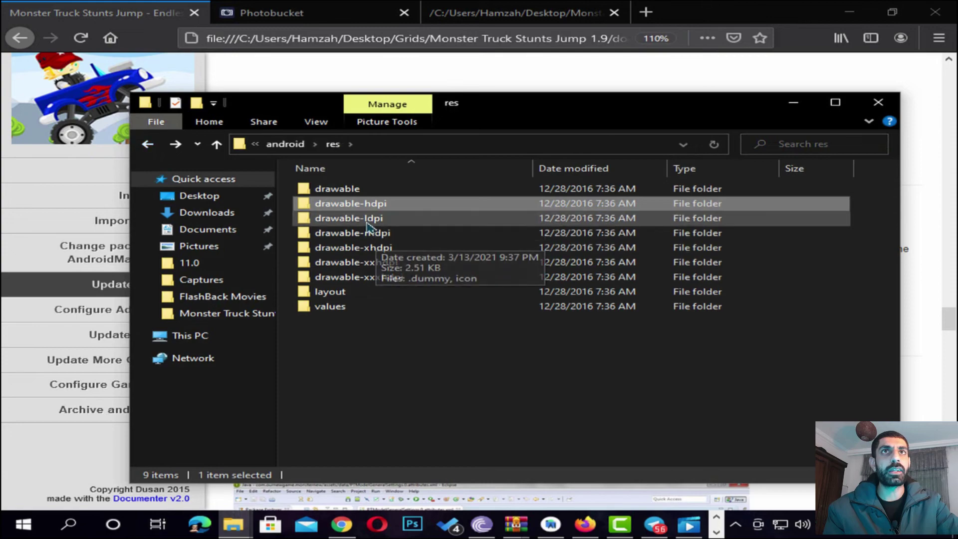
double_click(367, 224)
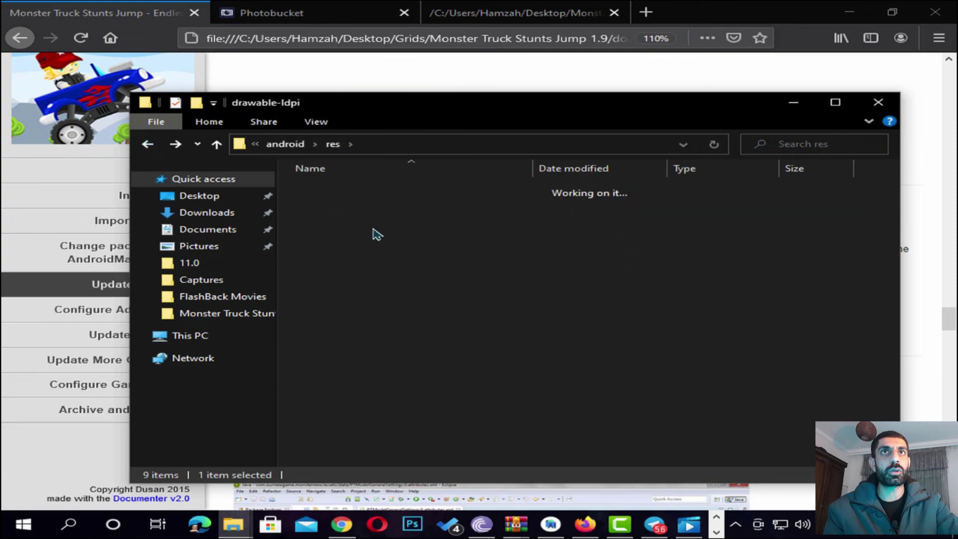
click(149, 149)
Step: Check the contents of the layout, values and drawable-xhdpi folders inside res
double_click(332, 294)
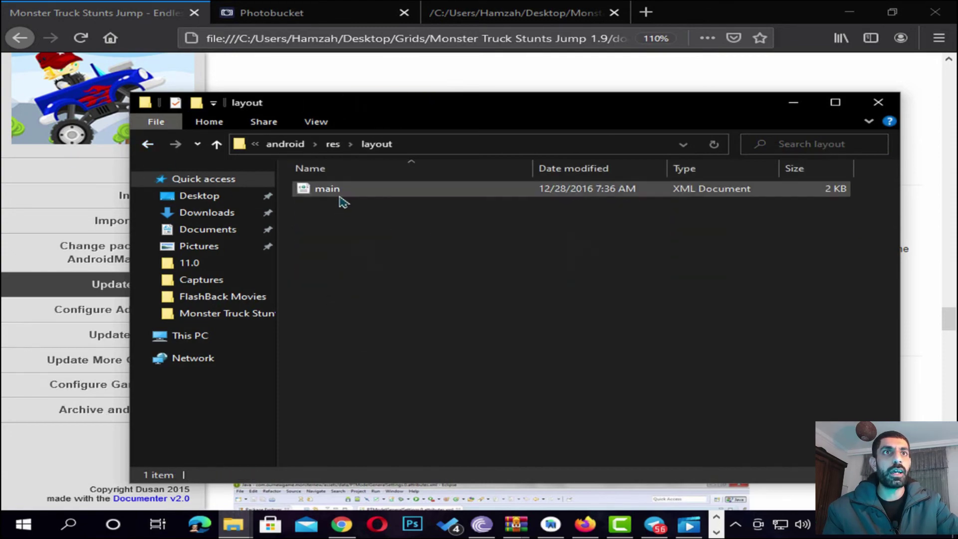
click(148, 145)
double_click(336, 314)
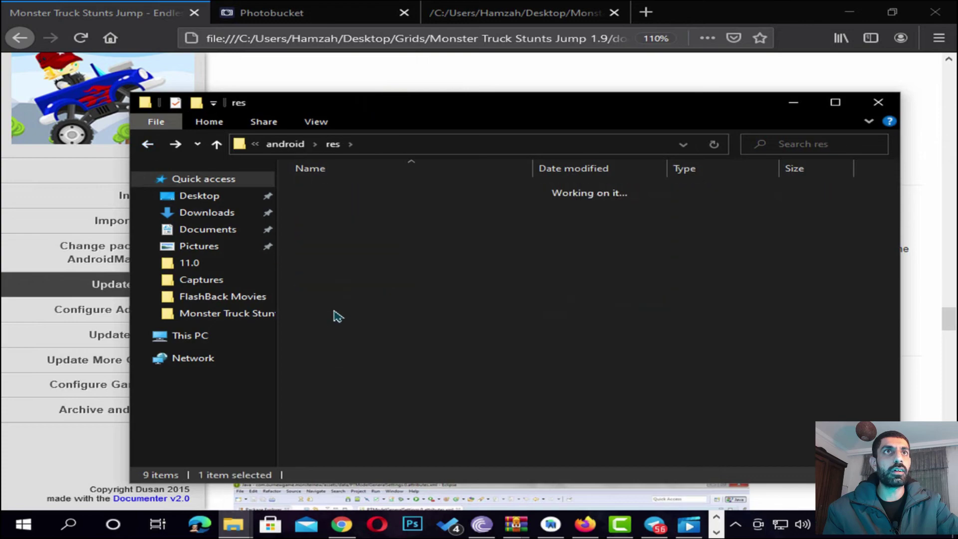
click(149, 145)
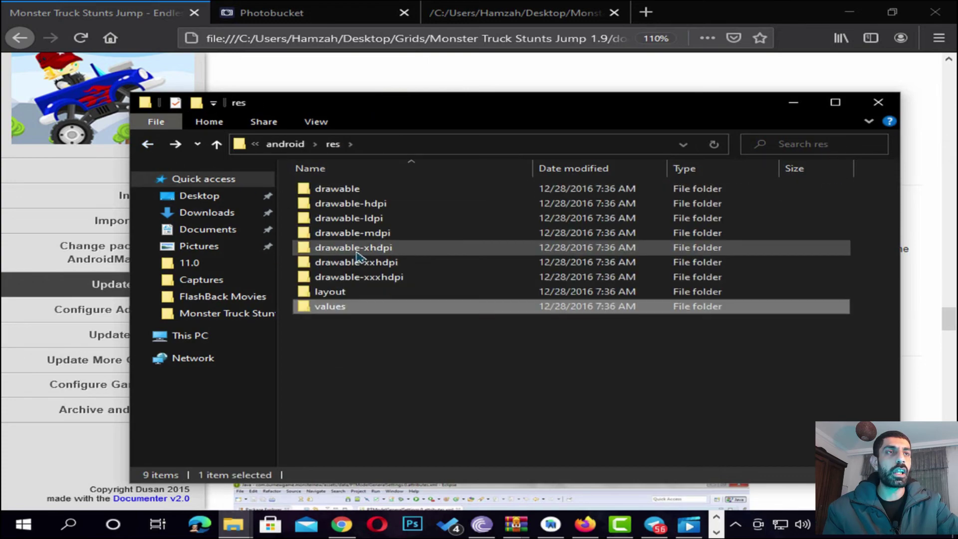
double_click(357, 249)
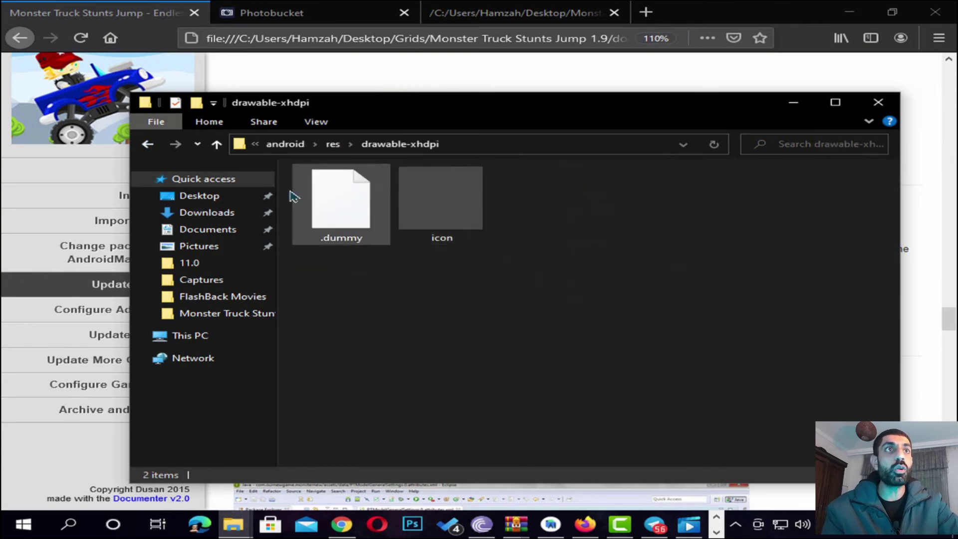
click(148, 145)
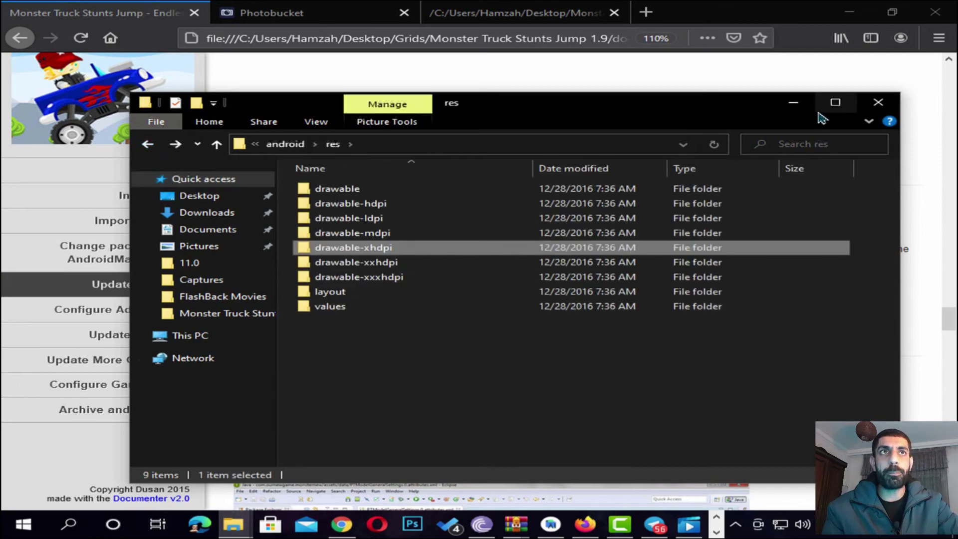
Step: Minimise the res folder window and the Firefox window to show the desktop
click(793, 102)
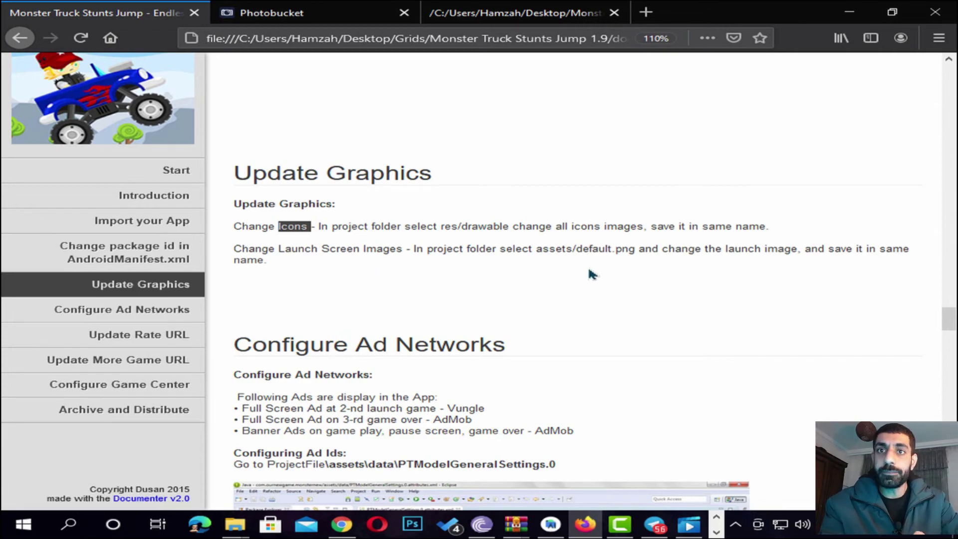
click(849, 12)
right_click(578, 170)
click(633, 214)
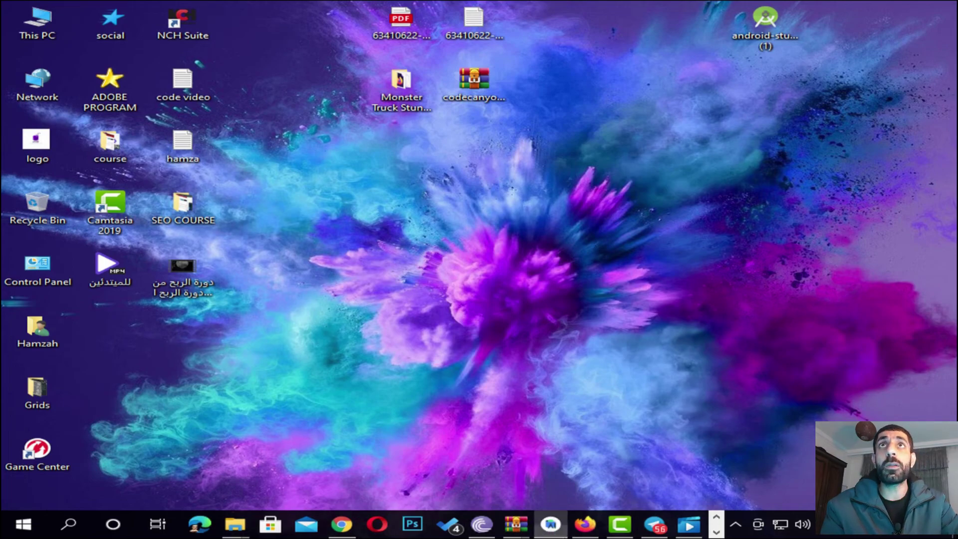
Step: Switch to Android Studio and bring up the dialog for opening a file or project
click(551, 524)
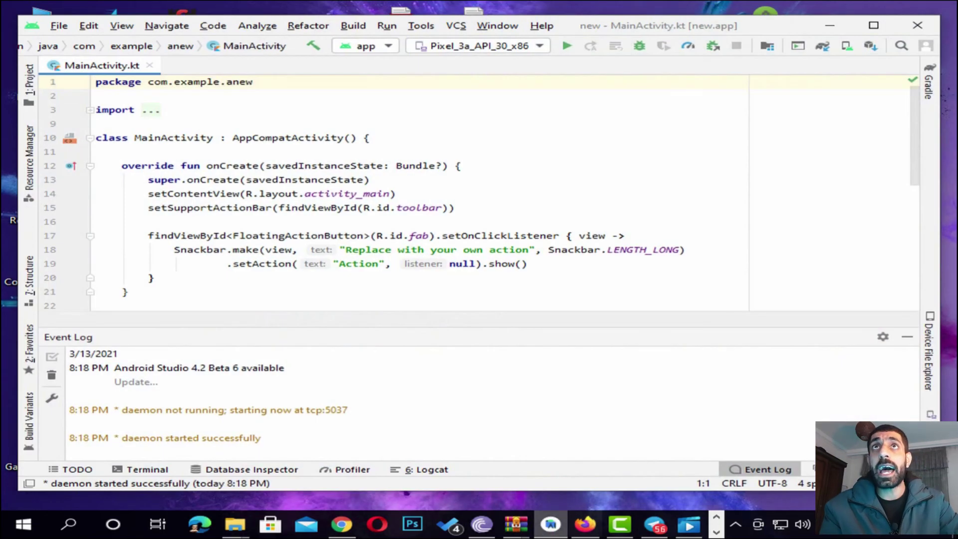
click(59, 29)
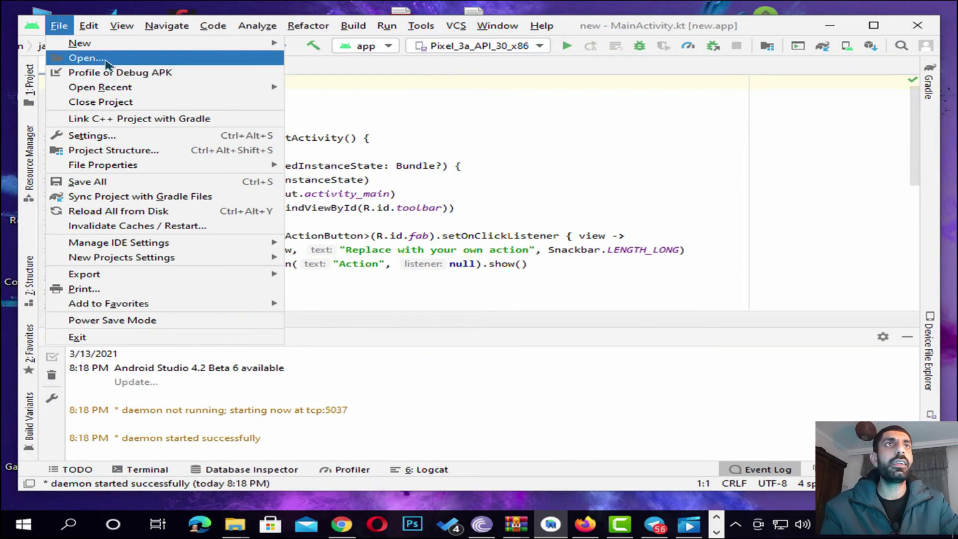
click(85, 57)
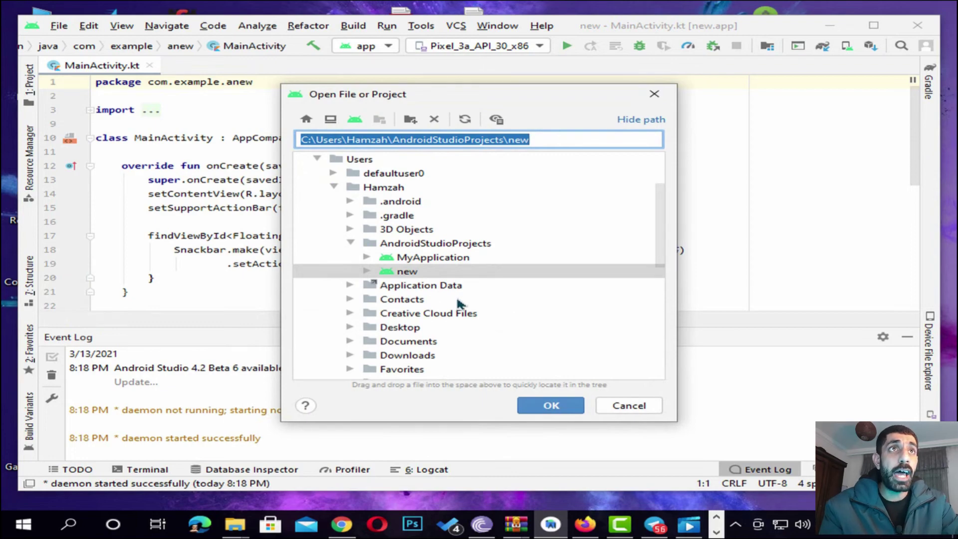
Step: Open the desktop's Monster Truck Stunts Jump 1.9 folder as a project in a new window and expand its root in the project tree
scroll(370, 271, up, 2)
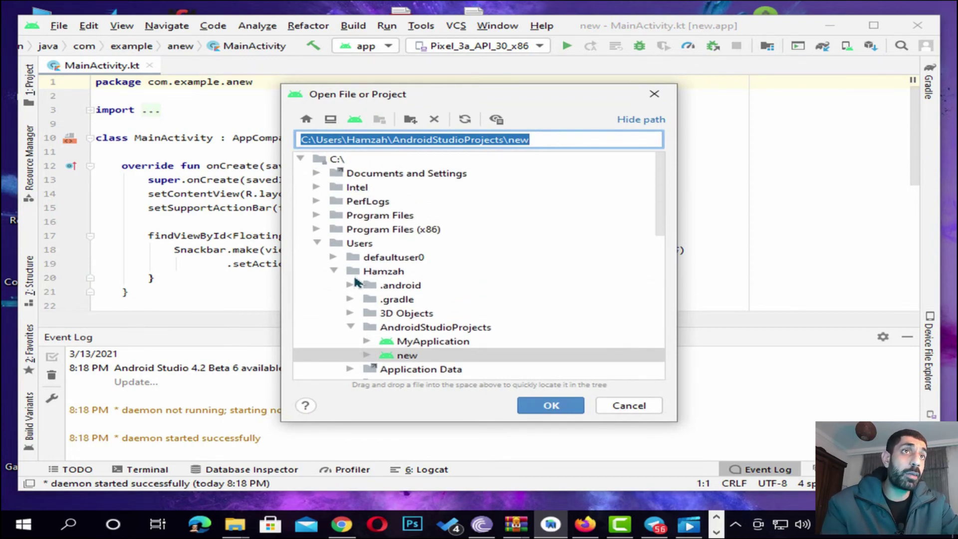
scroll(357, 281, down, 5)
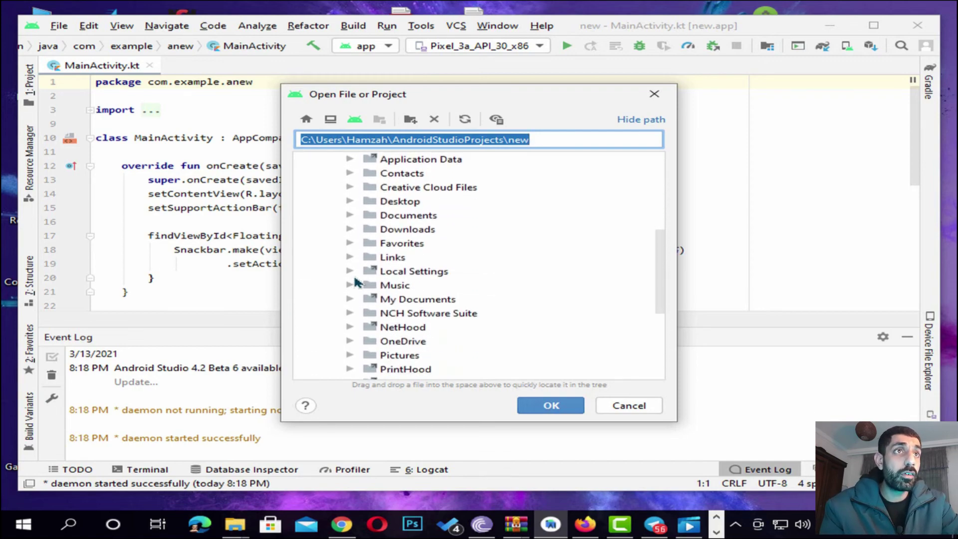
scroll(357, 282, up, 2)
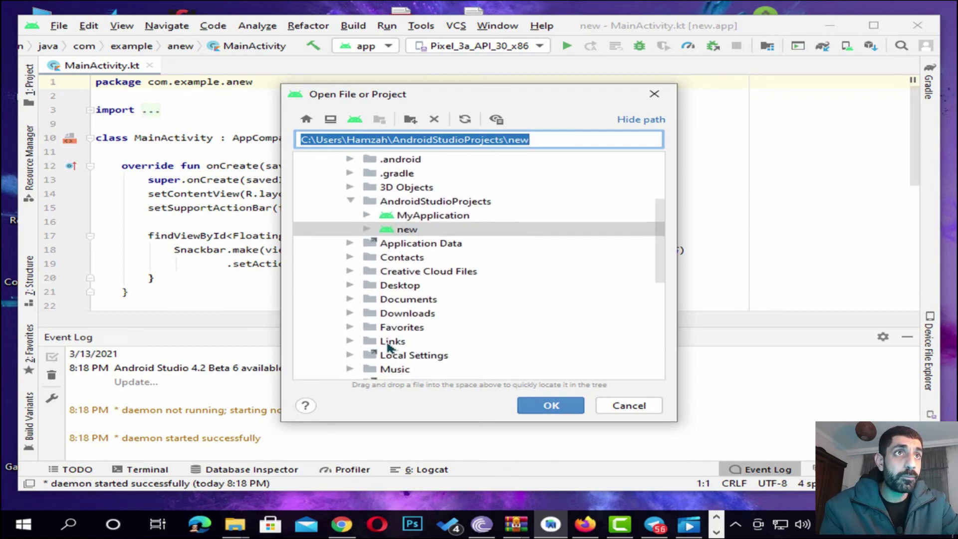
scroll(419, 333, down, 2)
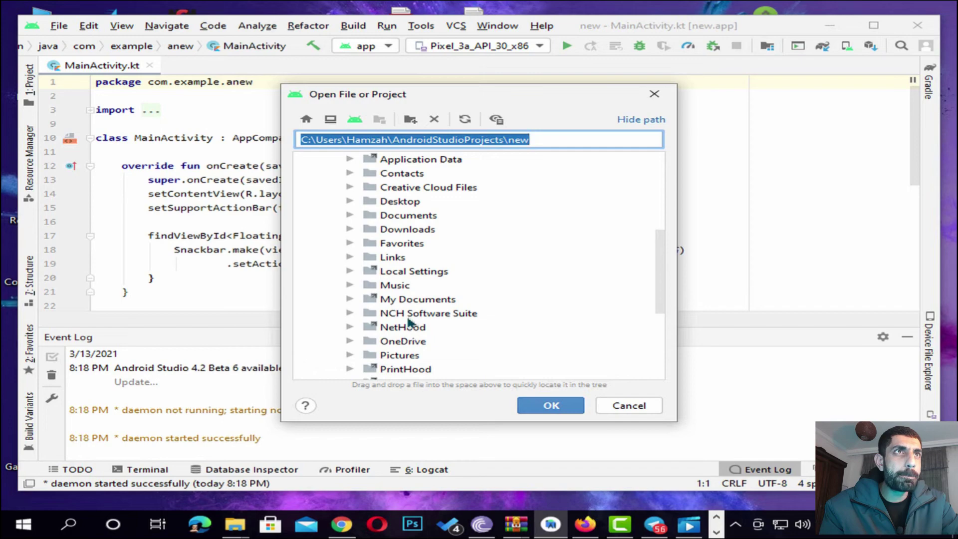
scroll(408, 322, down, 2)
scroll(408, 320, up, 3)
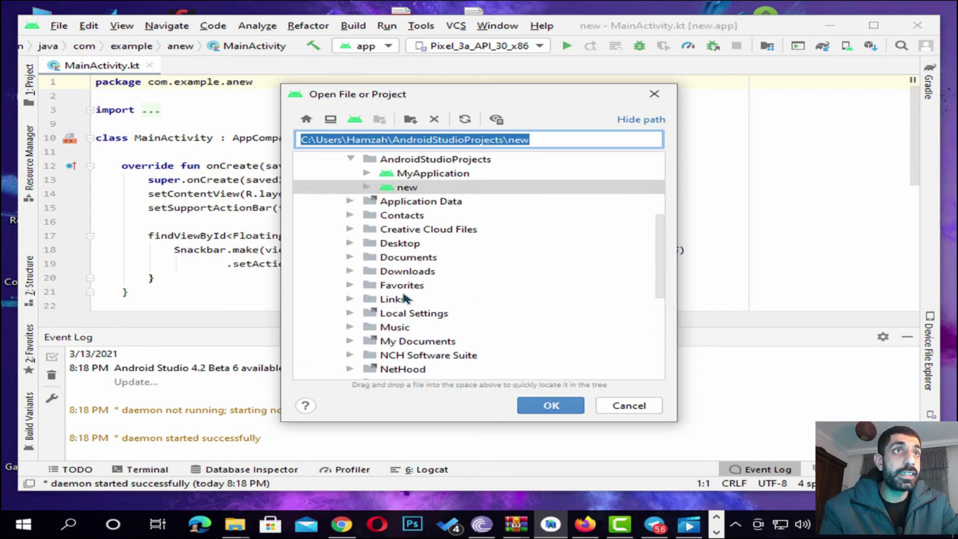
click(356, 243)
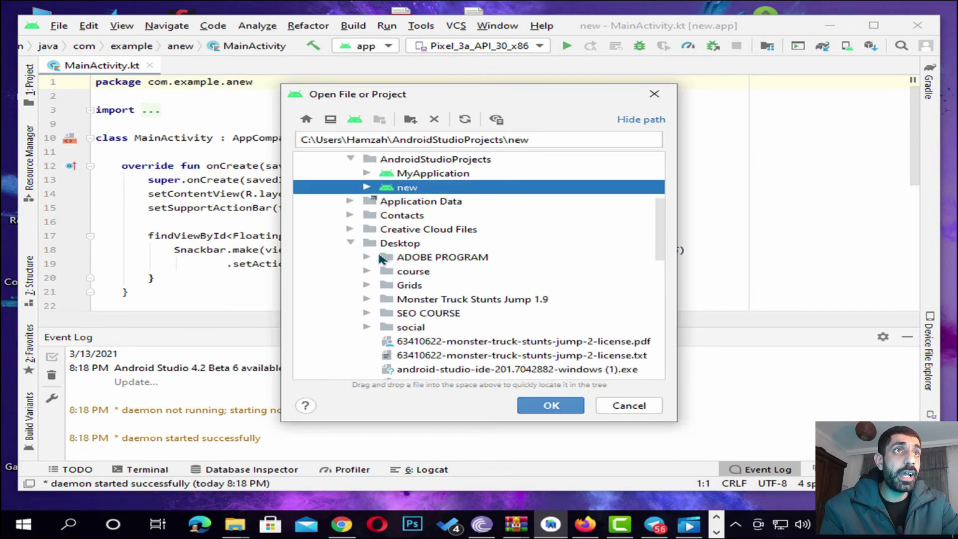
scroll(468, 285, down, 1)
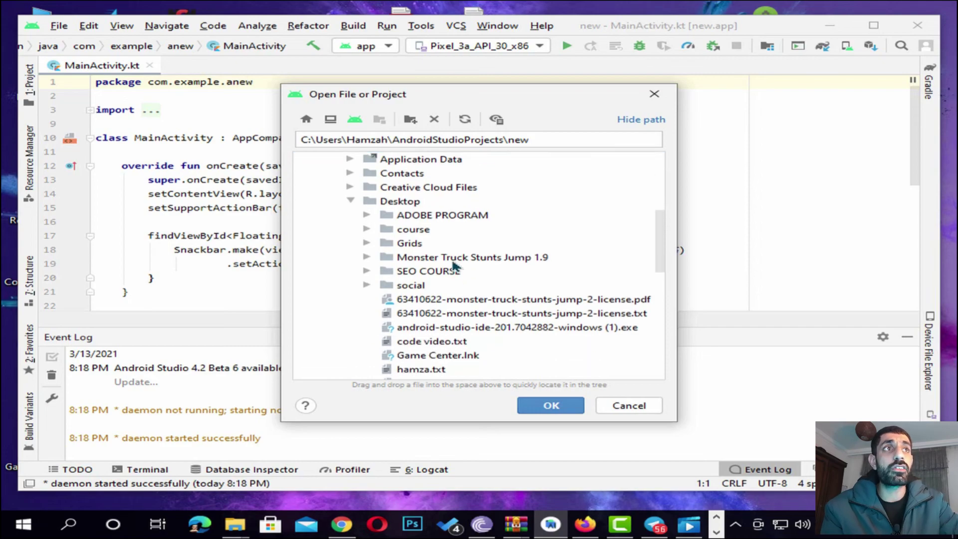
click(458, 261)
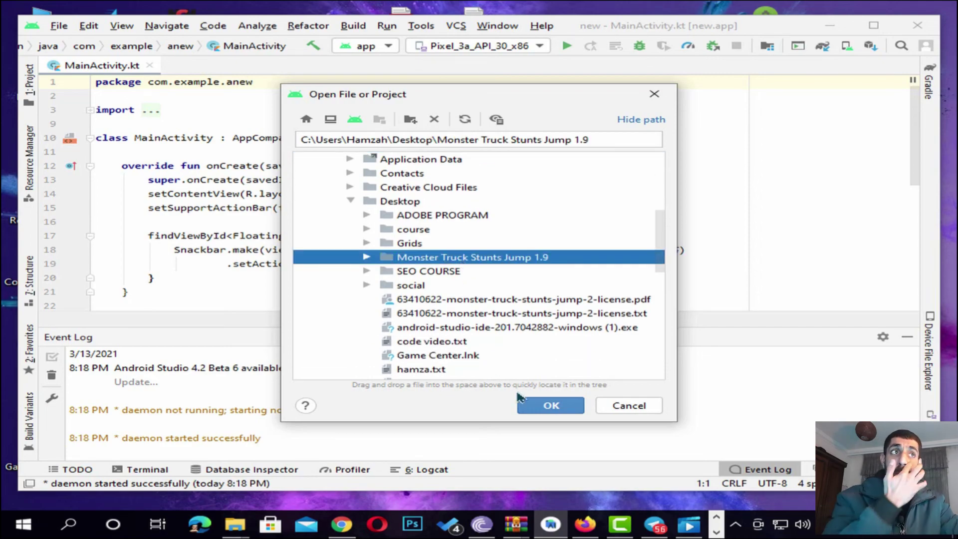
click(551, 405)
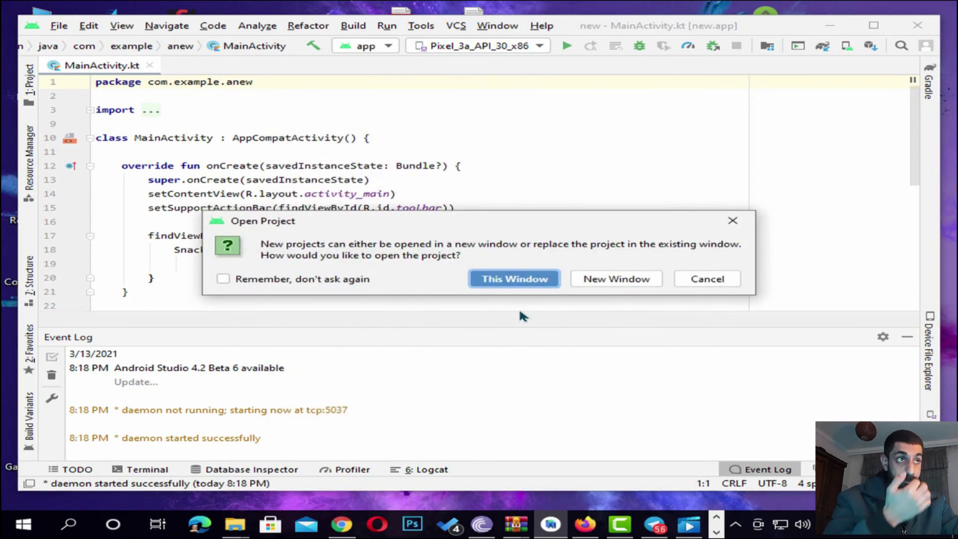
click(590, 283)
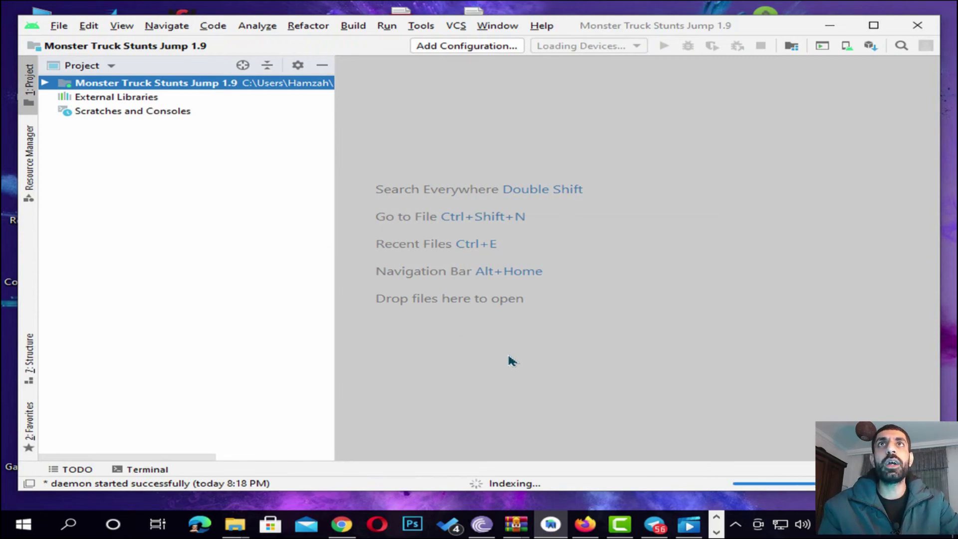
click(44, 83)
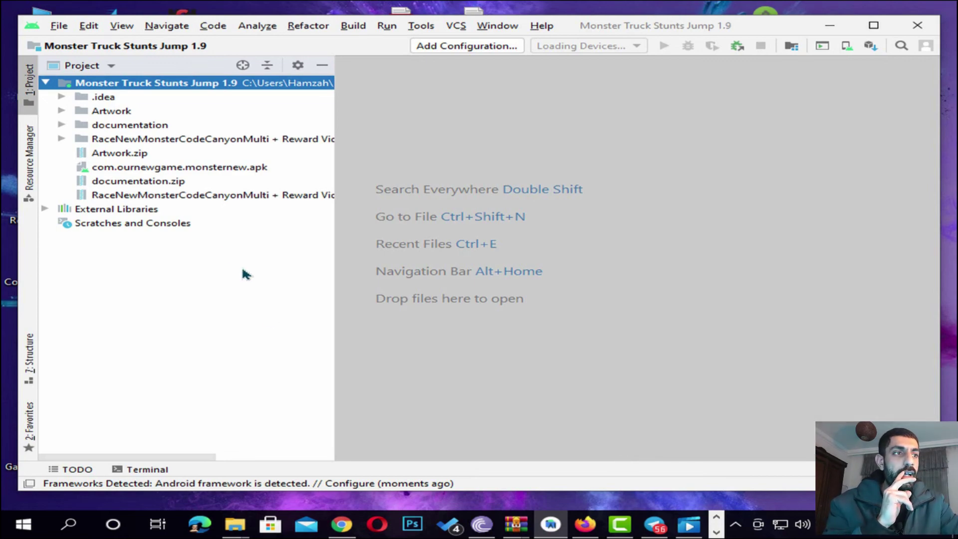
Step: Switch to Firefox and review the documentation's Introduction and Import your App sections
click(585, 524)
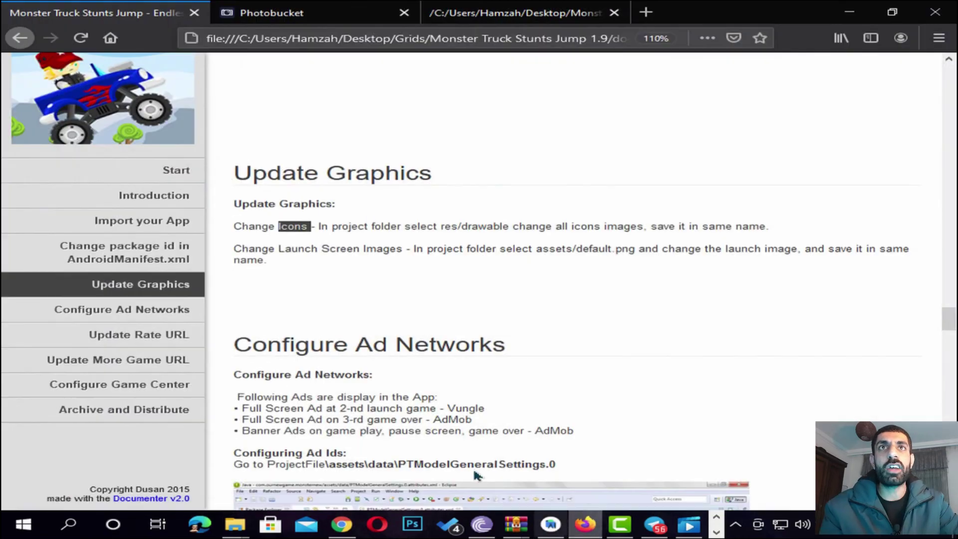
click(158, 195)
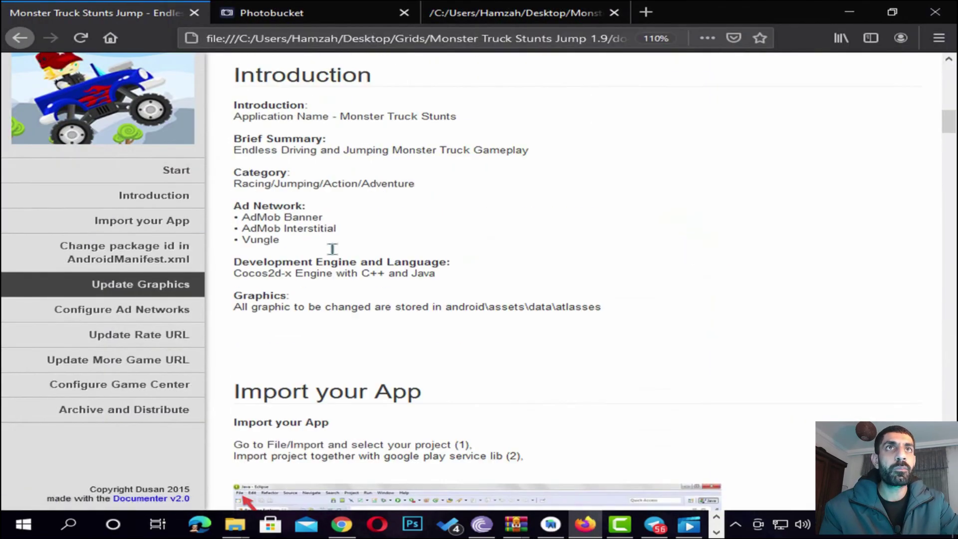
scroll(374, 260, down, 3)
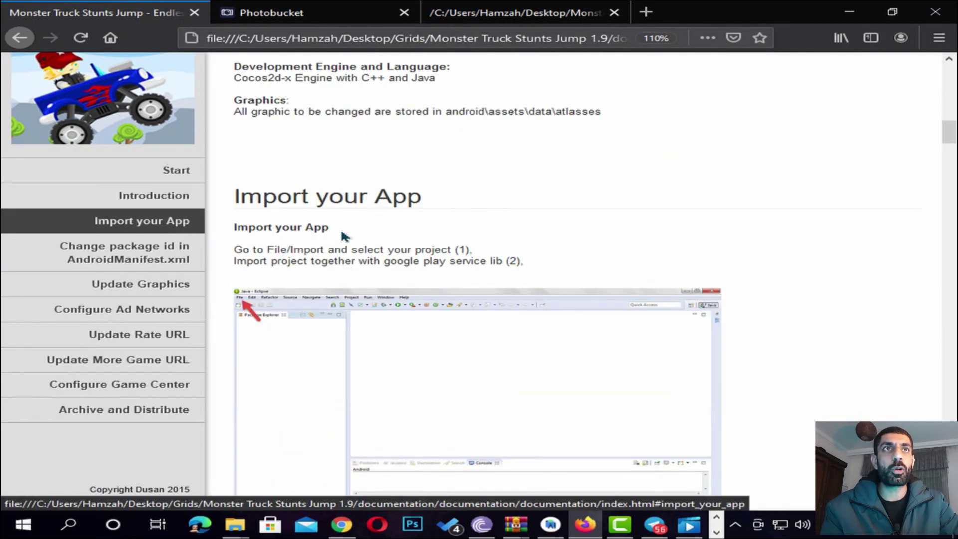
scroll(406, 234, down, 15)
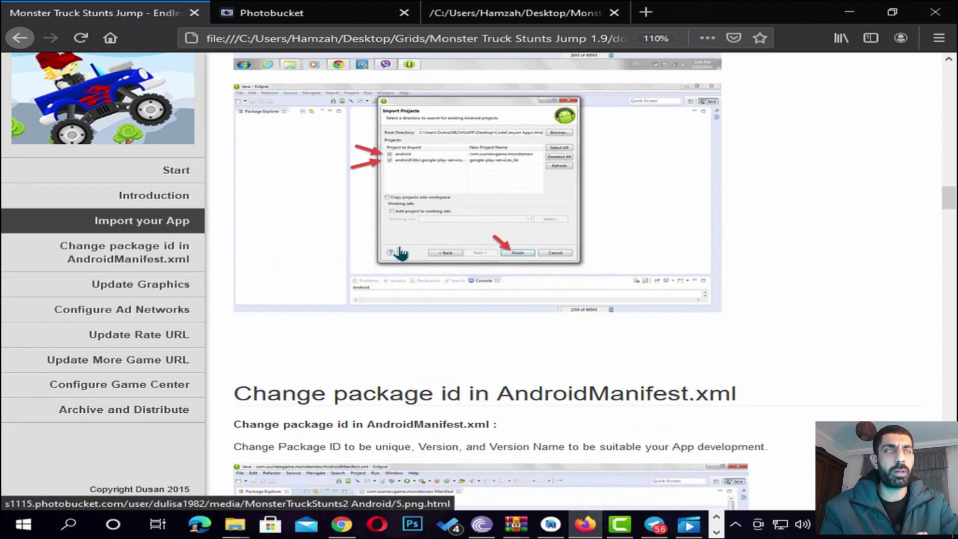
Step: Go through the package ID instructions for AndroidManifest.xml and the src folder, and highlight the package id wording in the section's main heading
scroll(401, 253, down, 7)
scroll(401, 254, down, 6)
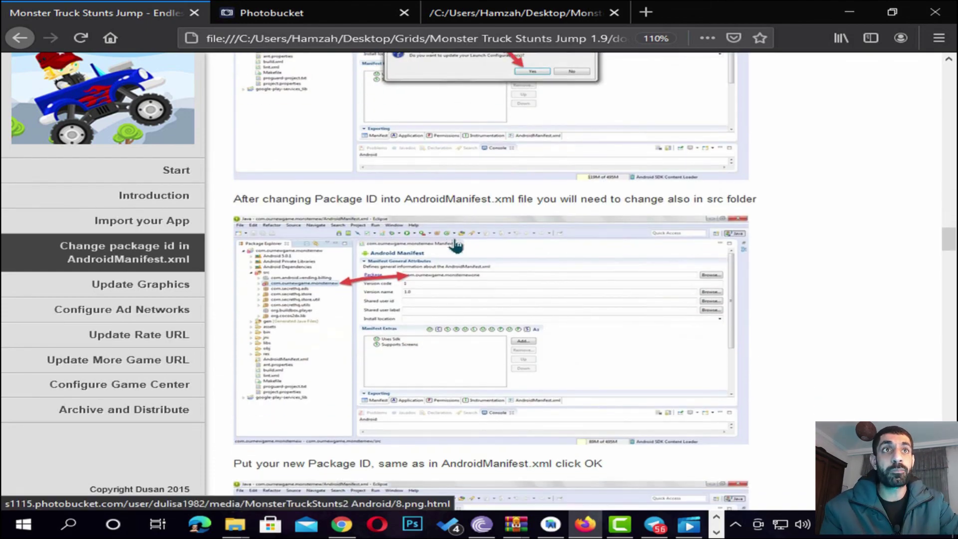
scroll(414, 254, down, 3)
scroll(414, 257, up, 9)
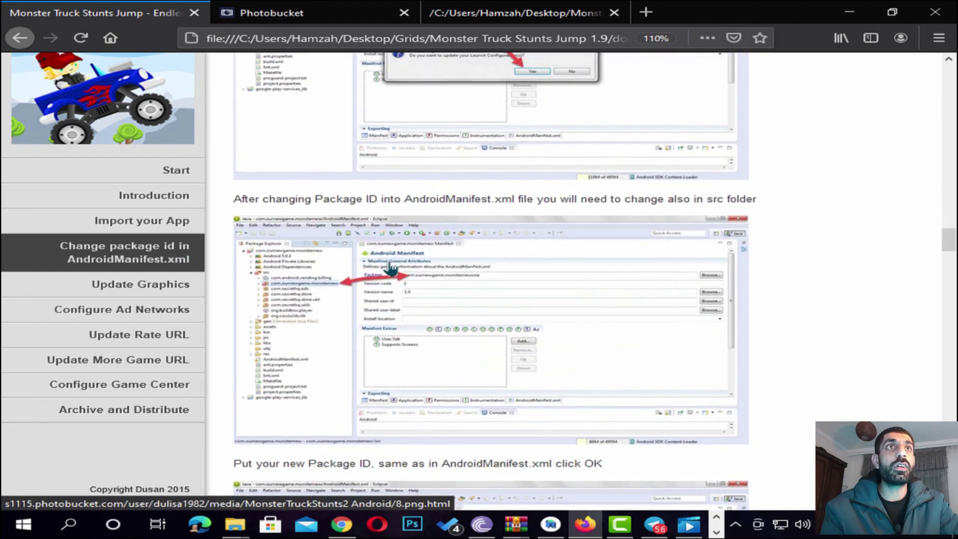
scroll(390, 268, down, 3)
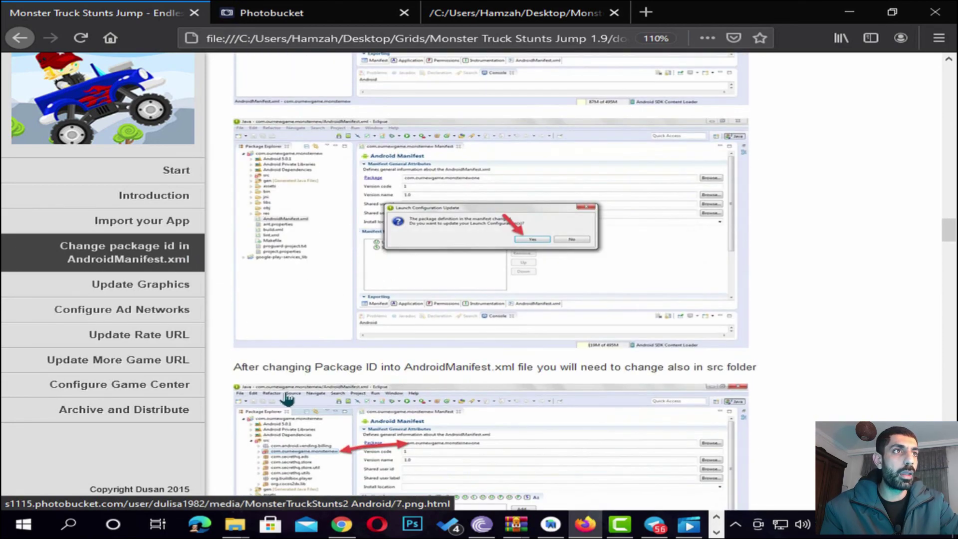
scroll(418, 366, down, 8)
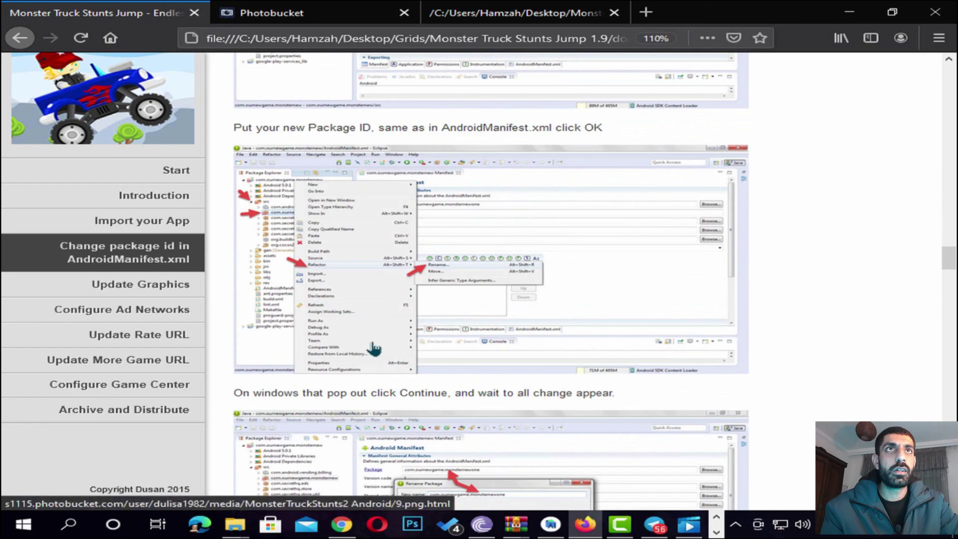
click(167, 253)
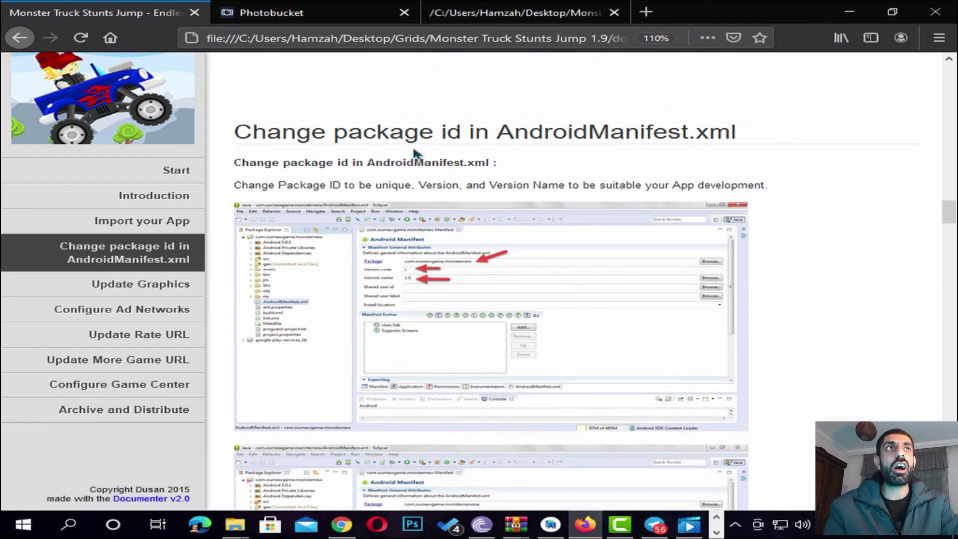
drag(335, 134, 698, 135)
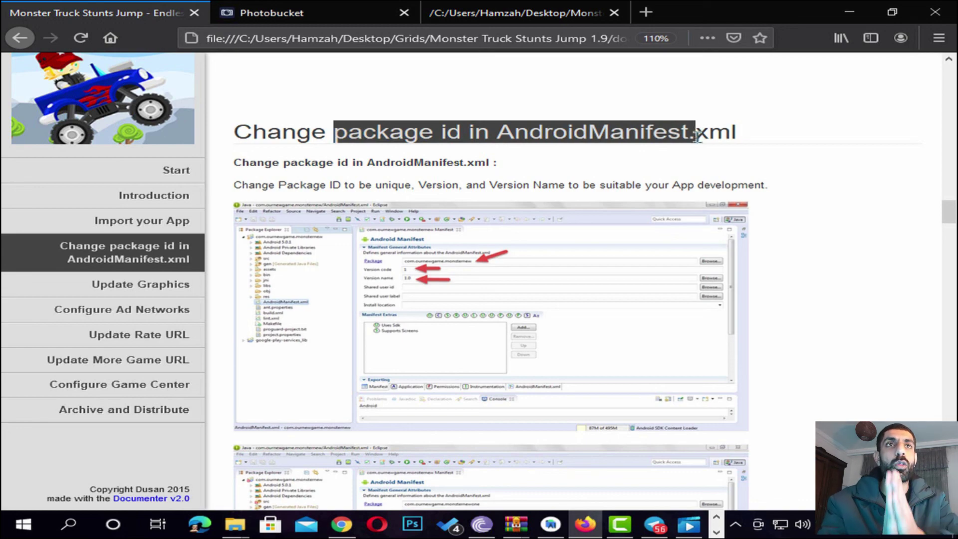